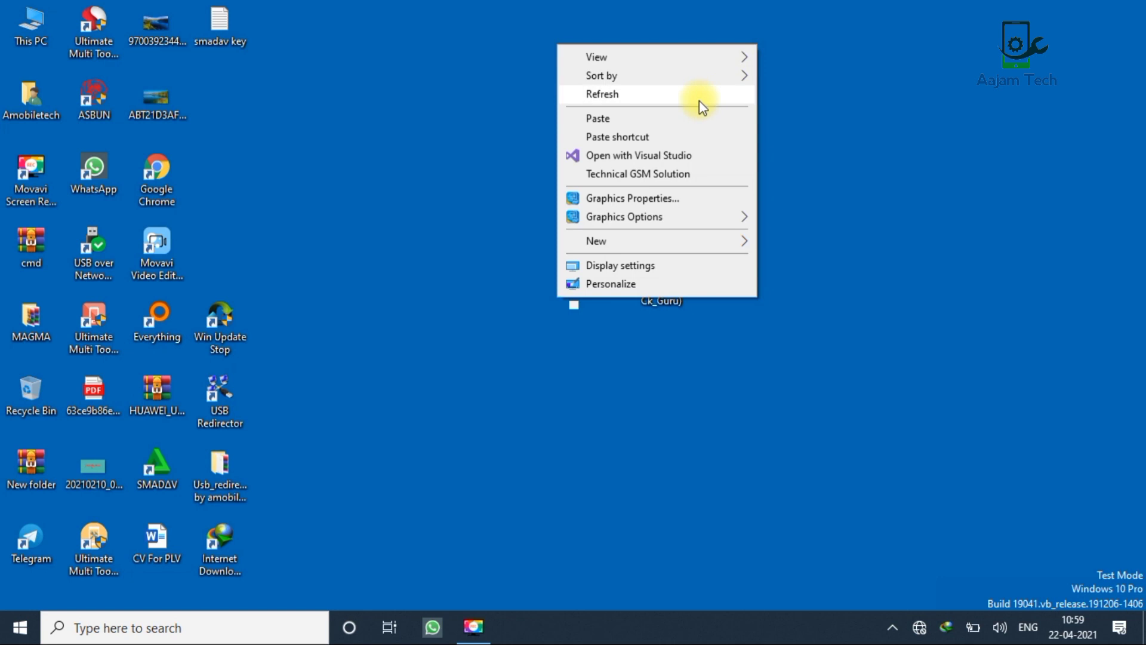
- Open the virus & threat protection settings in Windows Security to check real-time protection
click(699, 98)
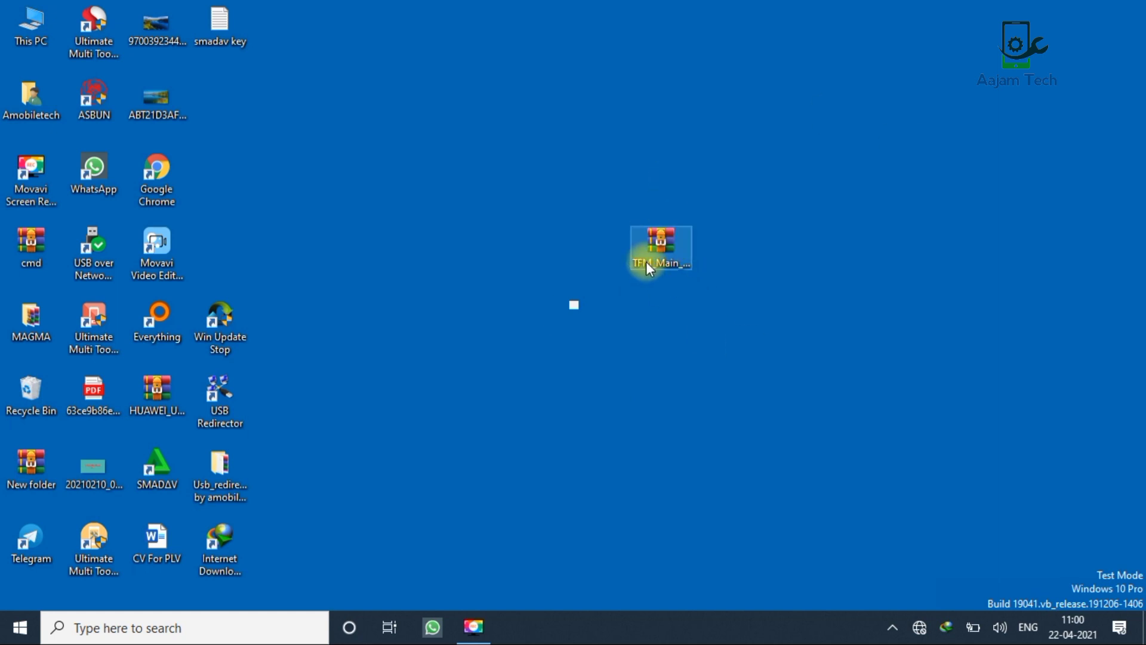
click(891, 627)
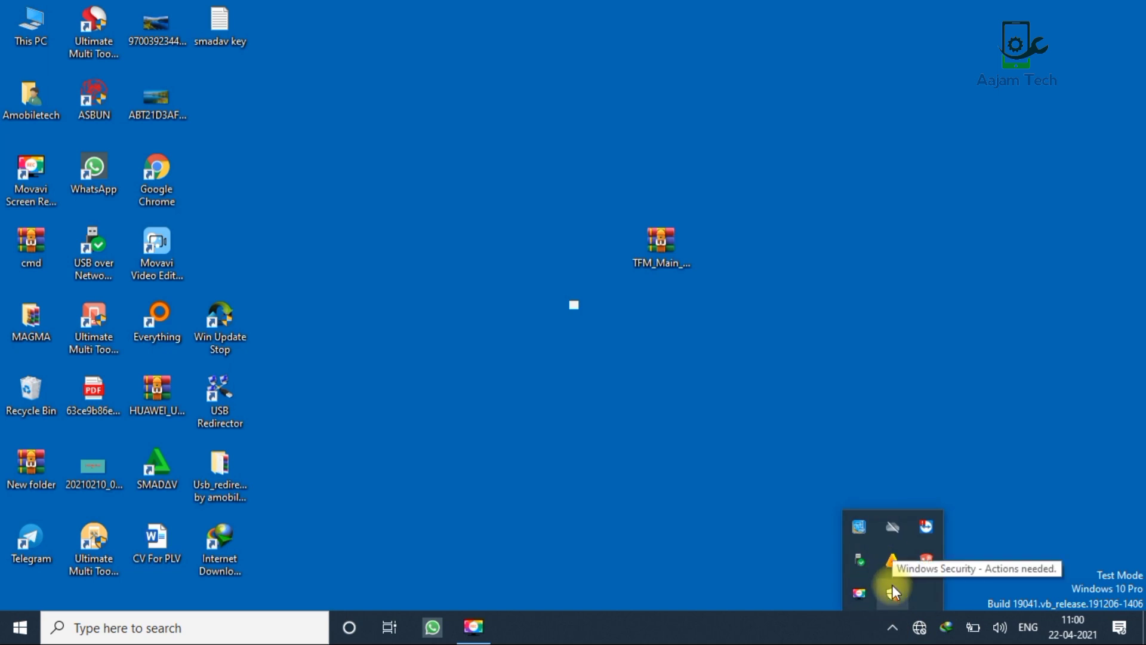
click(892, 591)
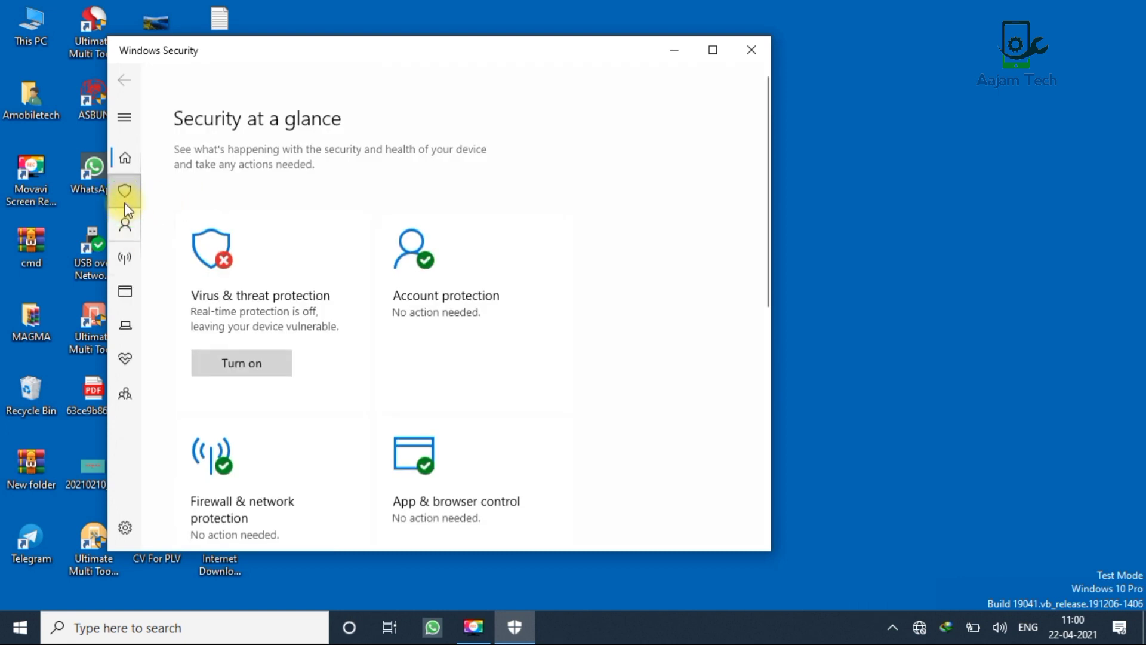
click(124, 192)
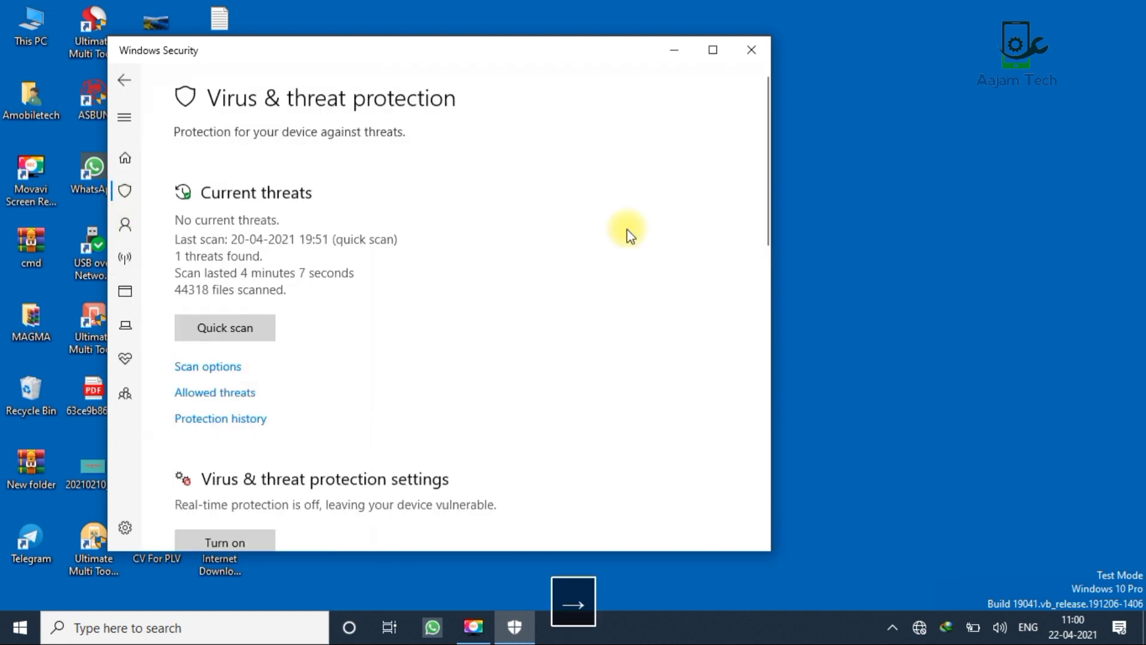
scroll(627, 229, down, 3)
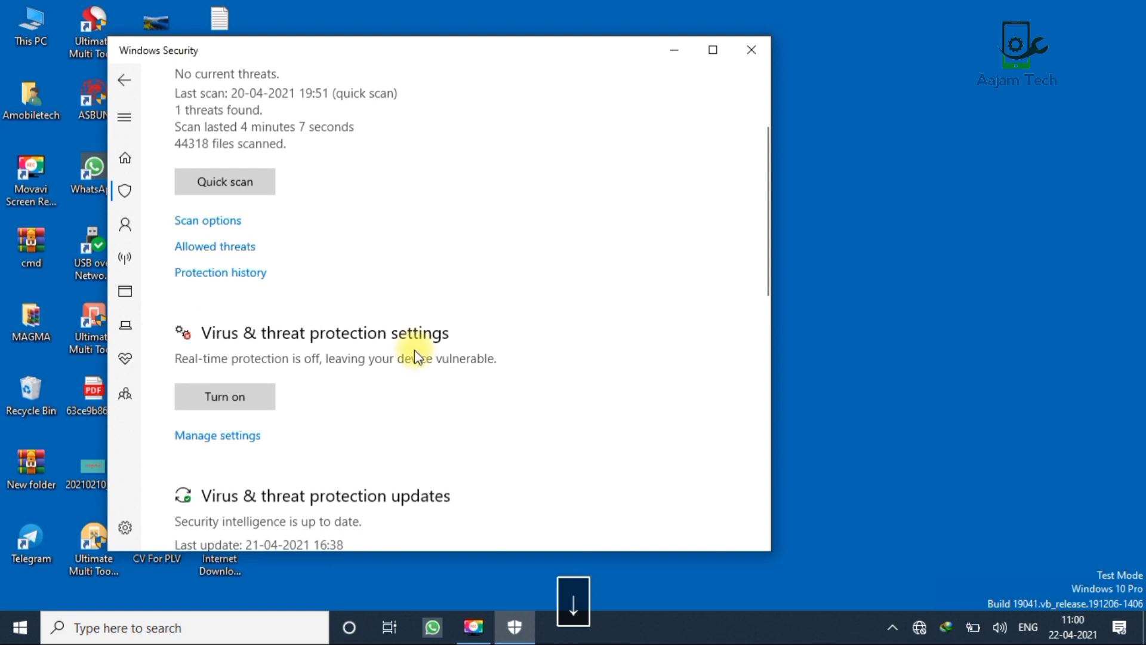
click(199, 437)
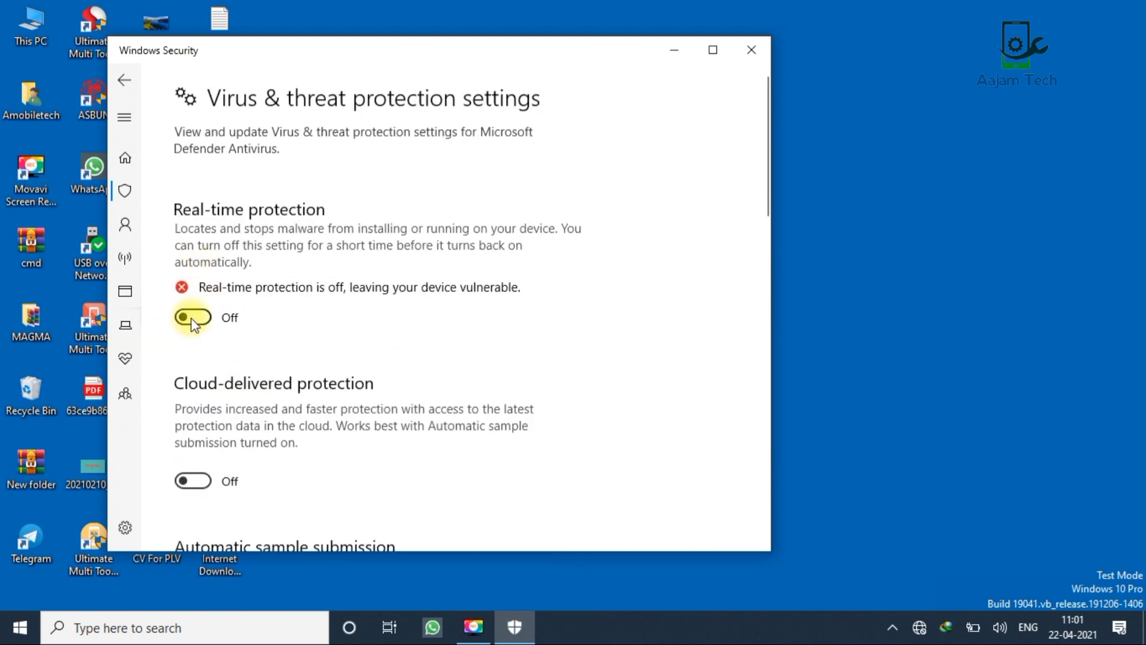
- Switch real-time protection on, allow the change, switch it back off, and minimise Windows Security
click(191, 317)
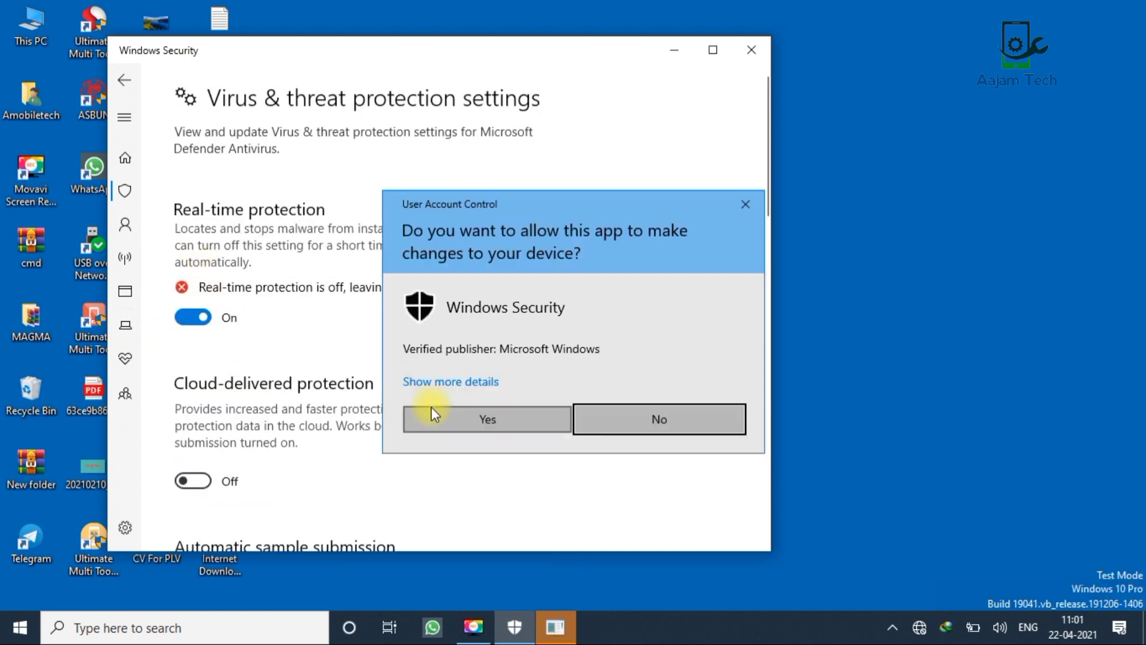
click(431, 412)
click(191, 319)
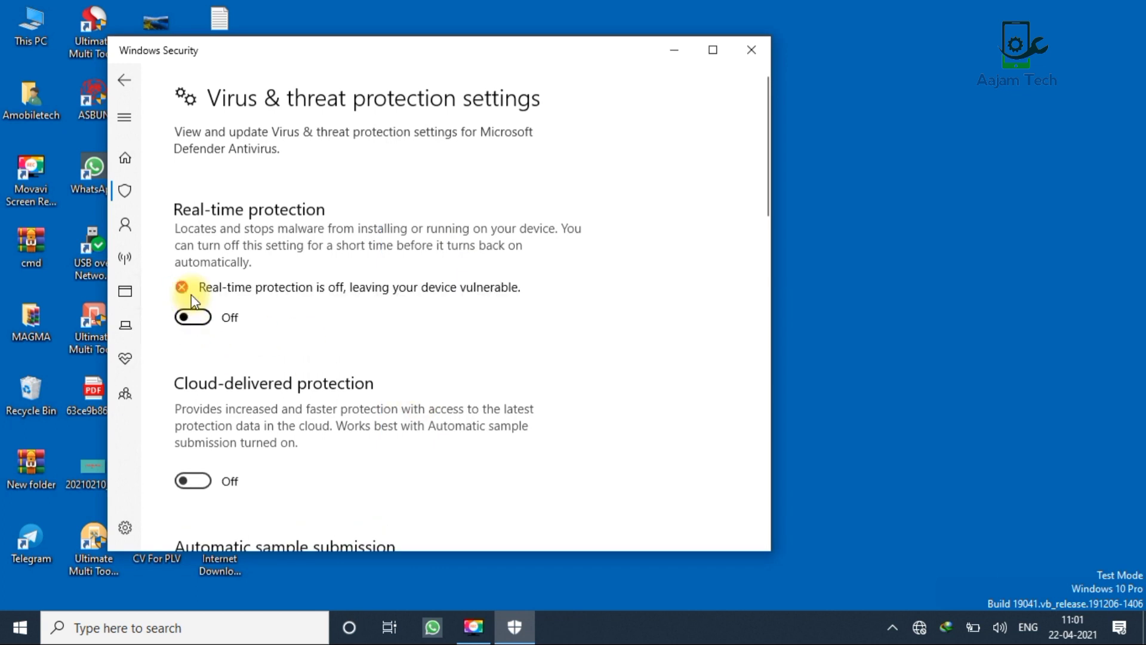
click(679, 48)
- Extract the TFM_Main_Module_2.0.4_Aajamtech archive to its own desktop folder, and open that folder after moving it beside the archive
right_click(700, 187)
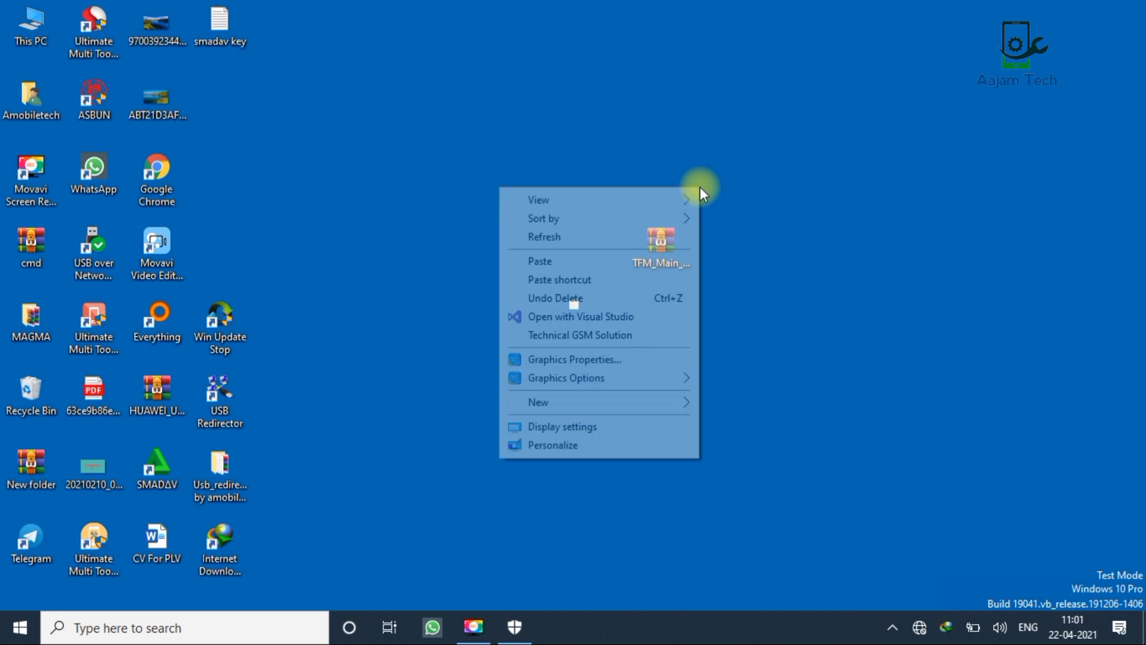
click(634, 236)
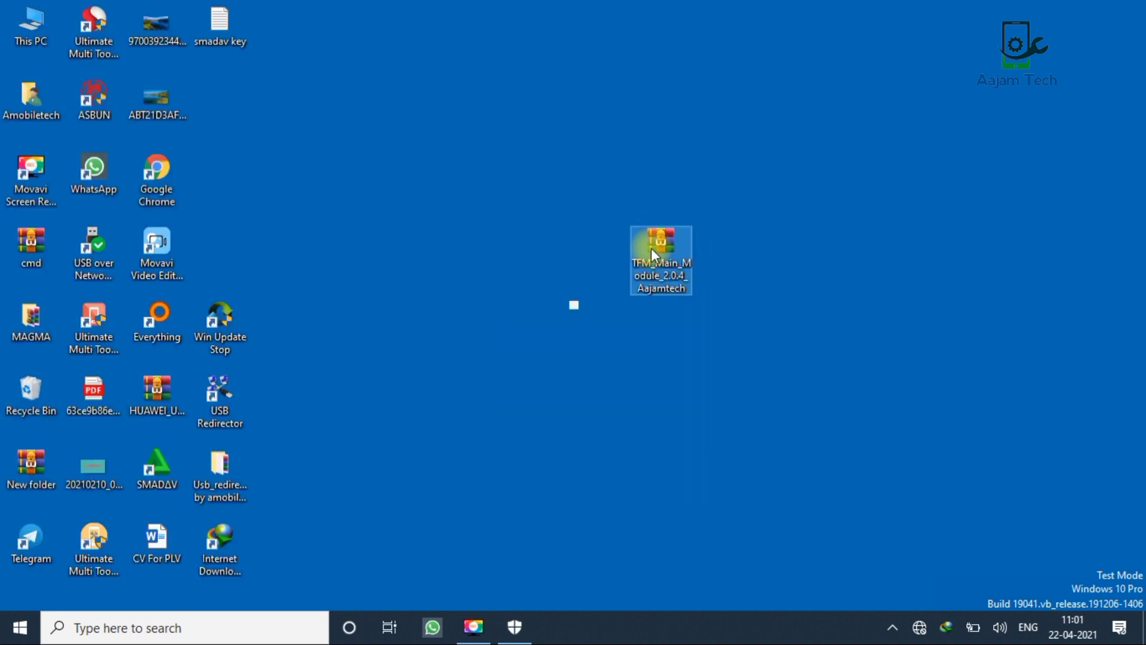
right_click(677, 245)
click(380, 272)
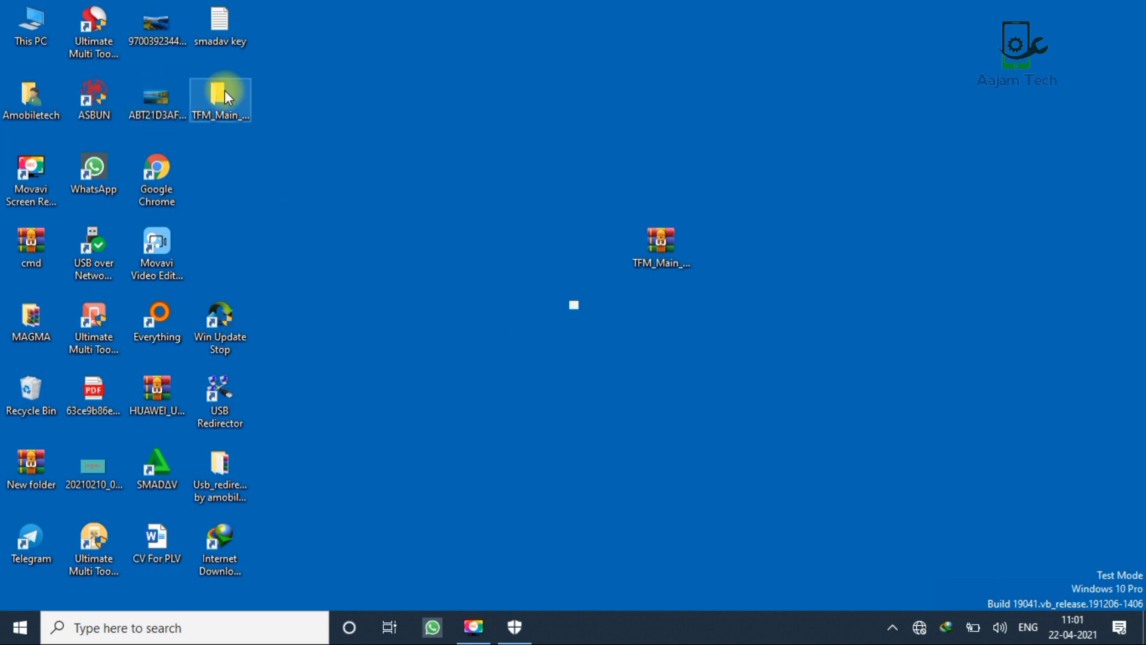
drag(227, 99, 793, 264)
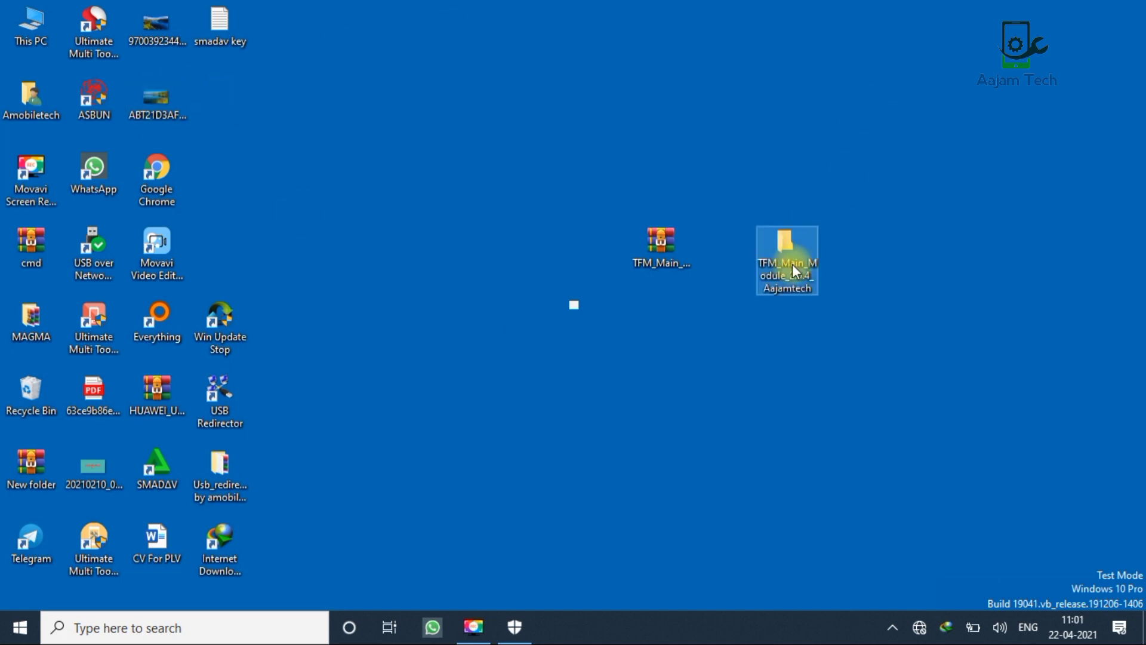
double_click(793, 264)
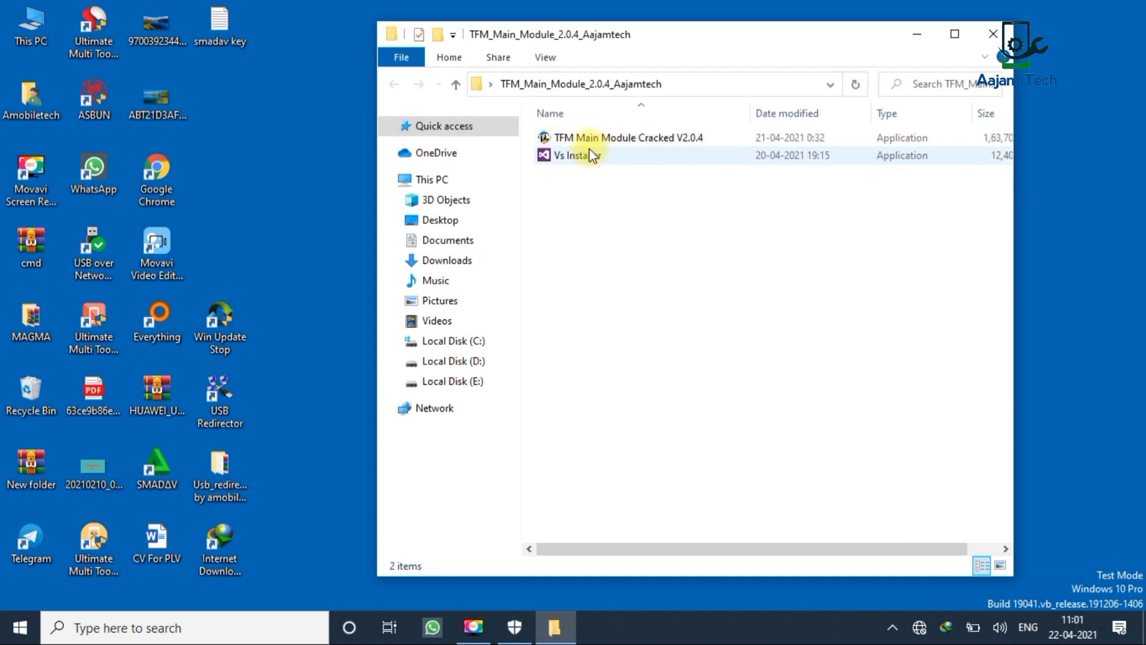
- Run Vs Installer as administrator, allow it to make changes, and close the browser window it opens
double_click(588, 155)
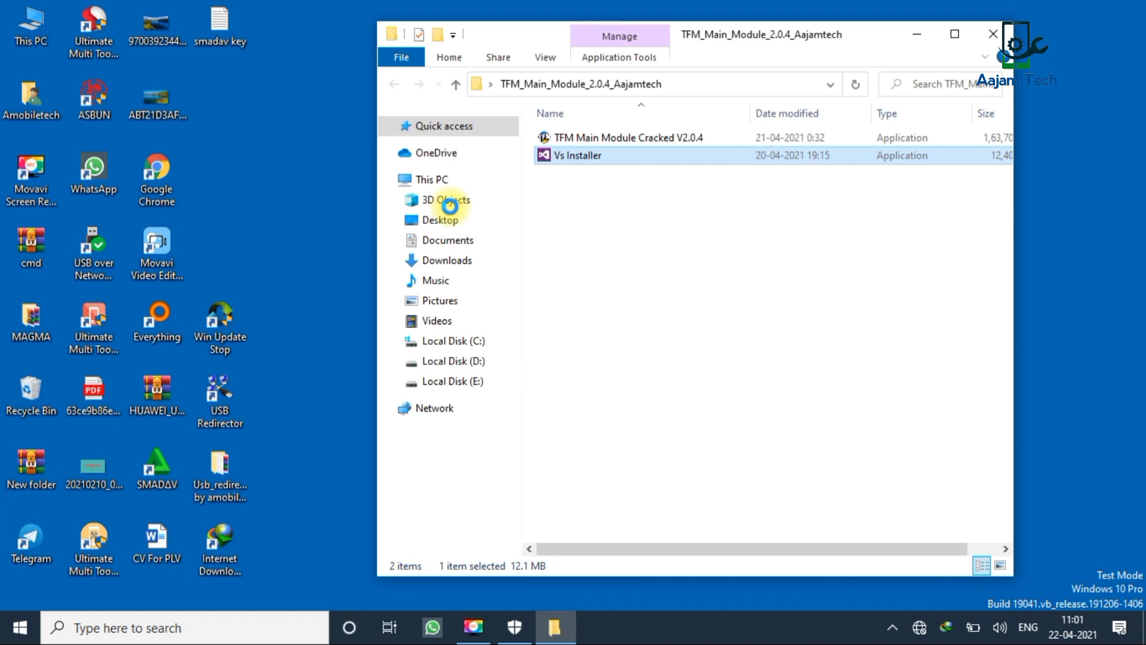
right_click(588, 155)
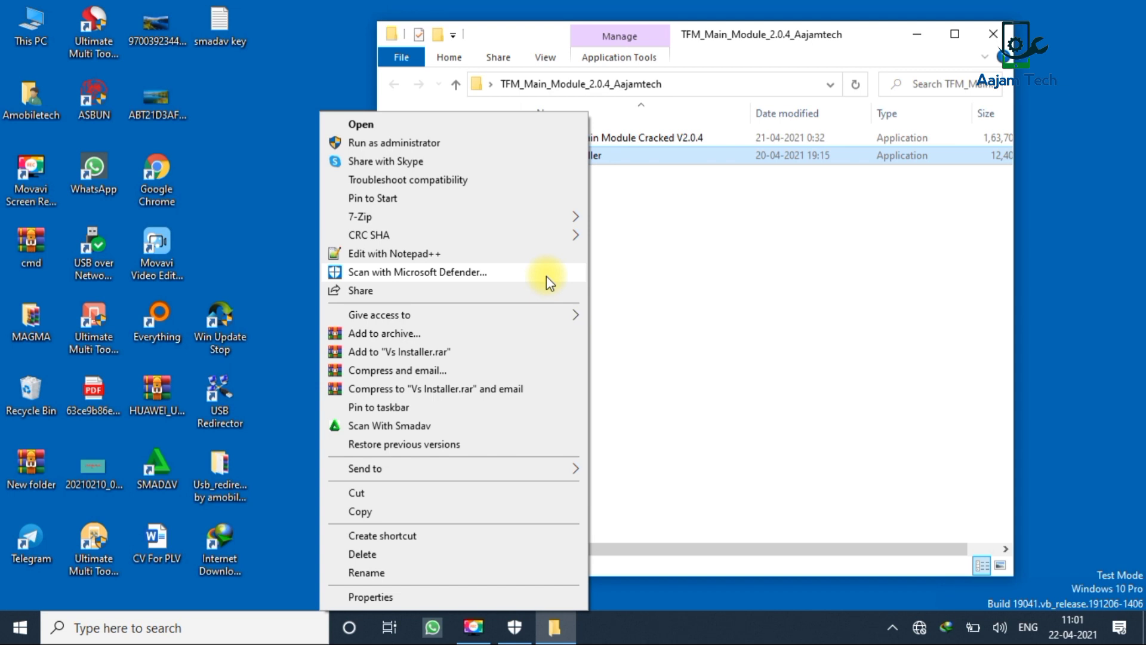
click(440, 144)
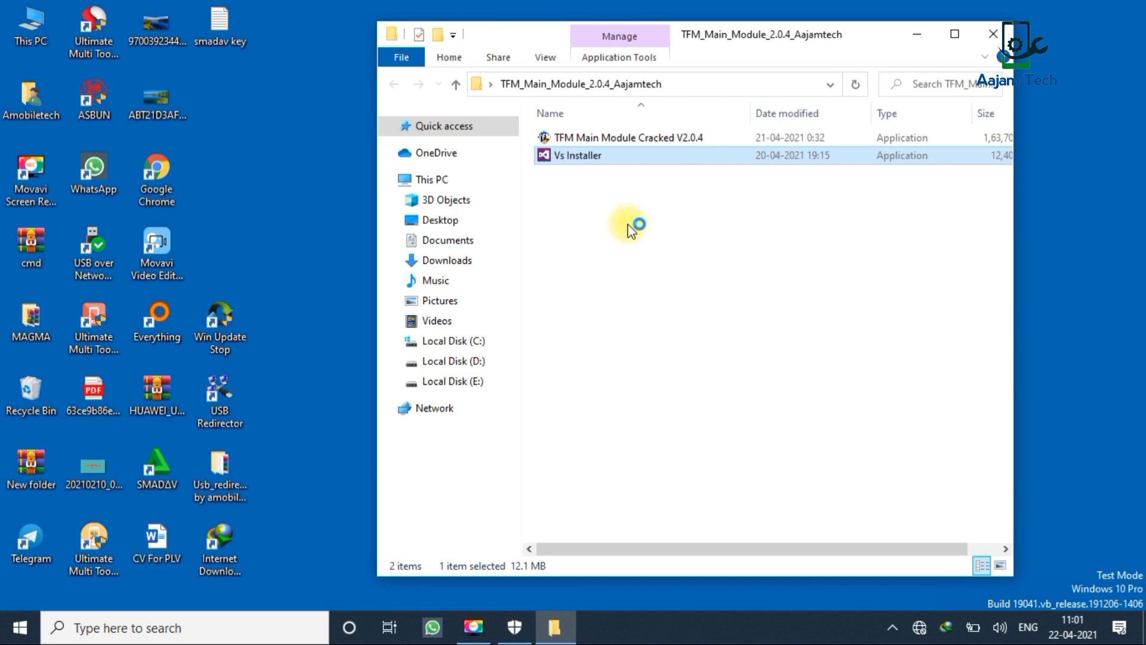
right_click(1050, 97)
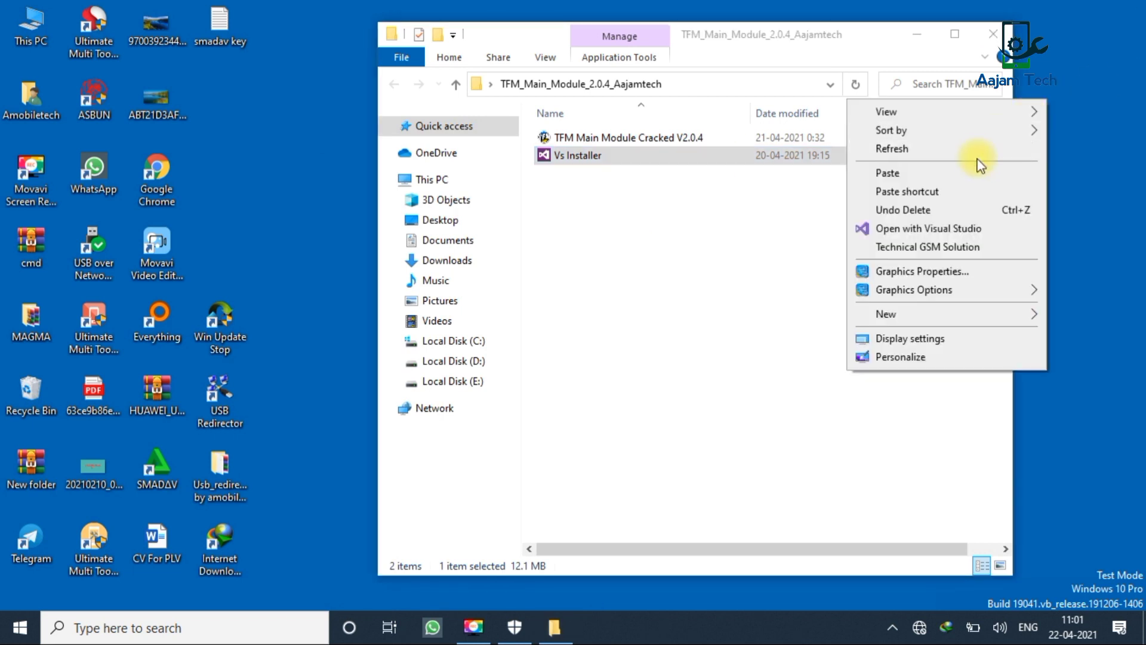
click(944, 149)
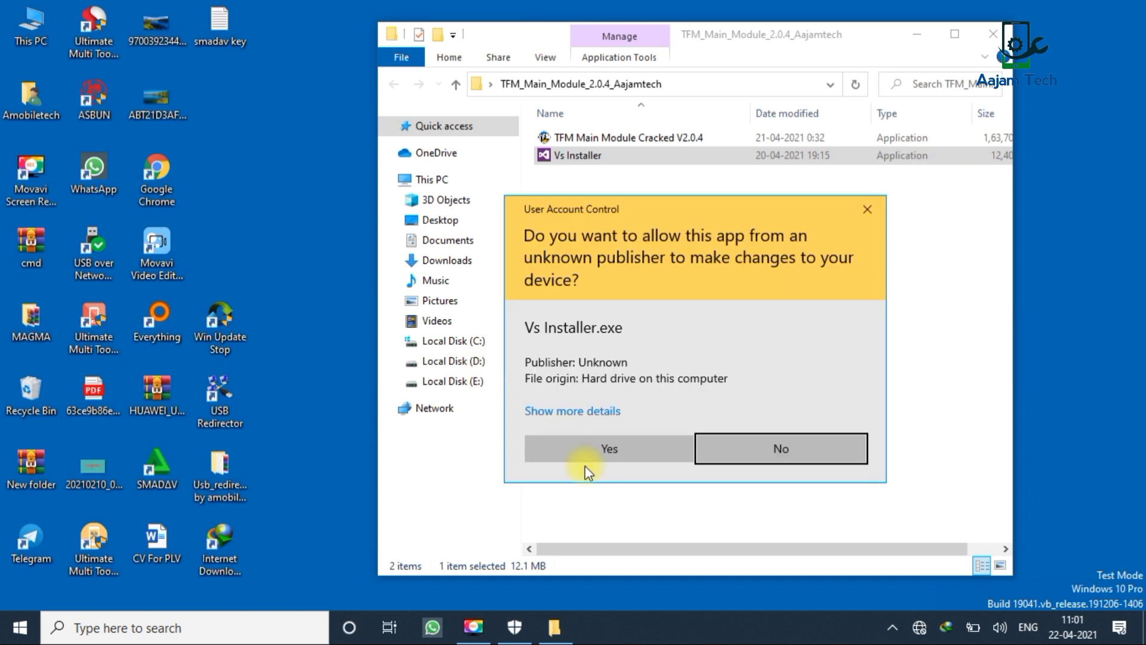
click(592, 445)
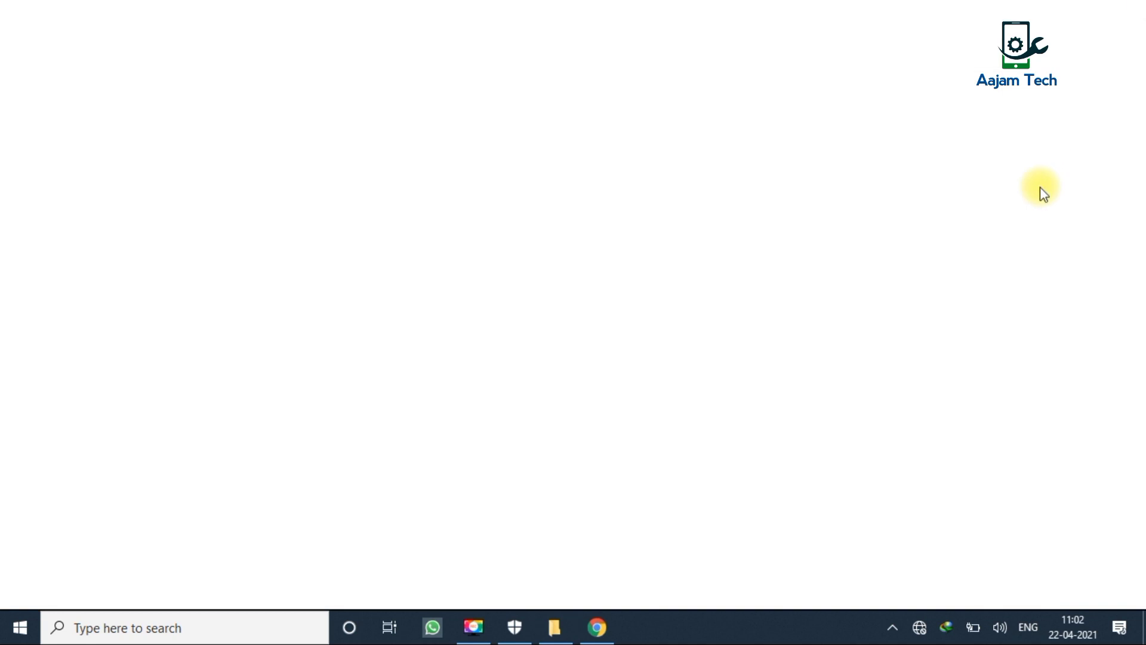
right_click(1040, 188)
click(1131, 8)
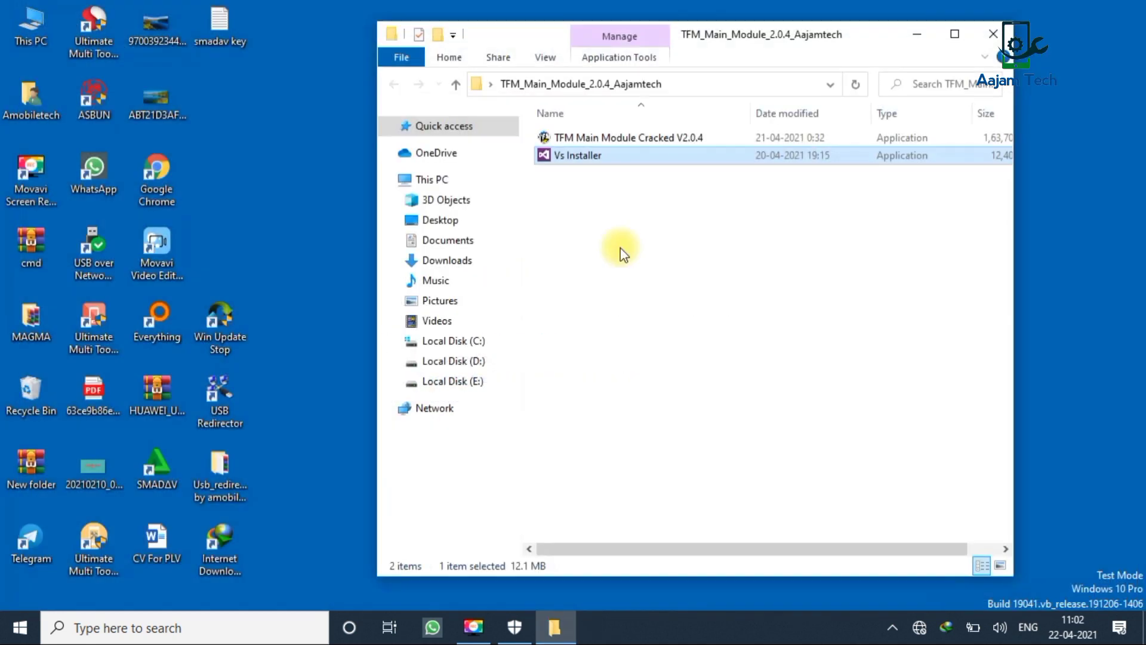
- Launch the TFM Main Module Cracked V2.0.4 setup as administrator and minimise the folder window
right_click(581, 131)
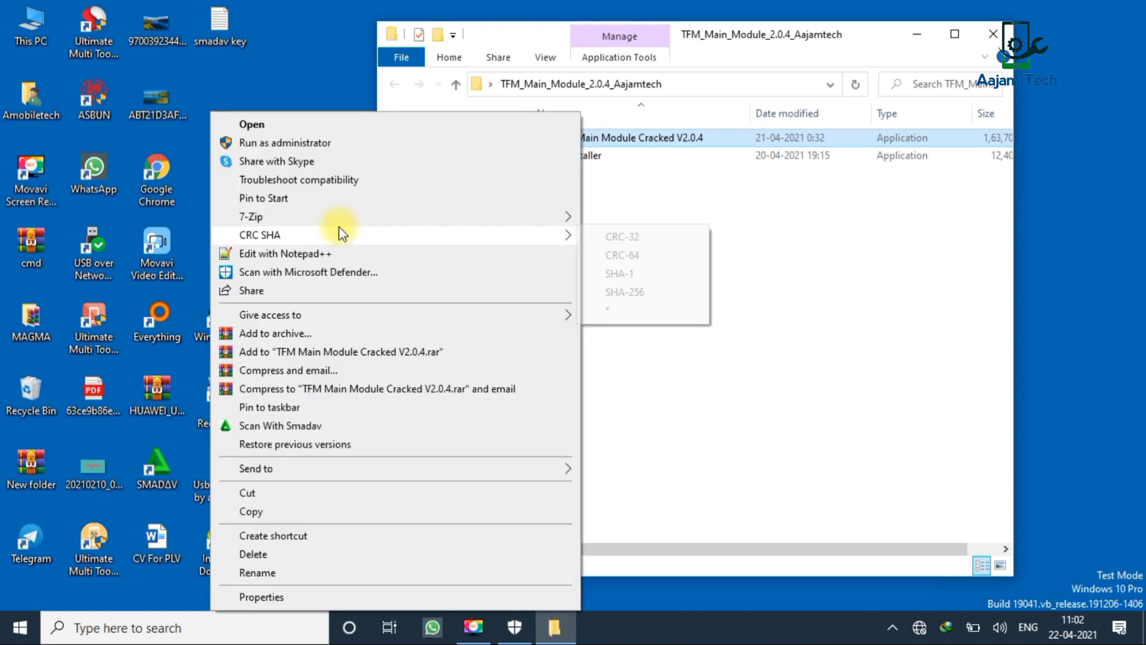
click(300, 141)
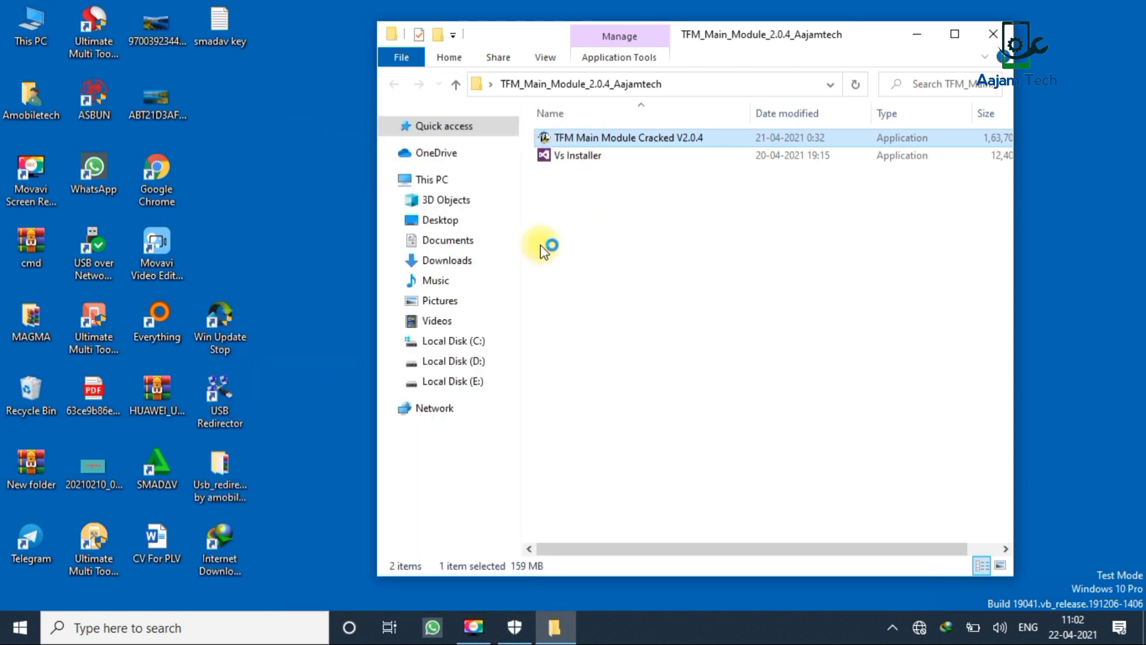
click(644, 441)
click(913, 34)
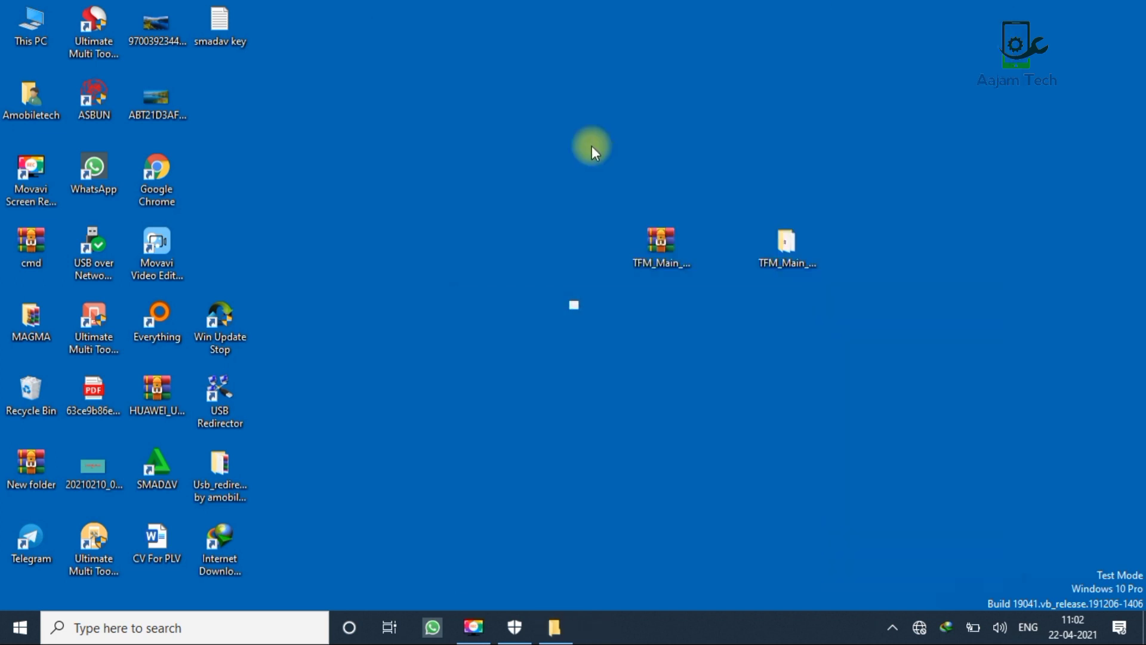
right_click(499, 167)
click(431, 213)
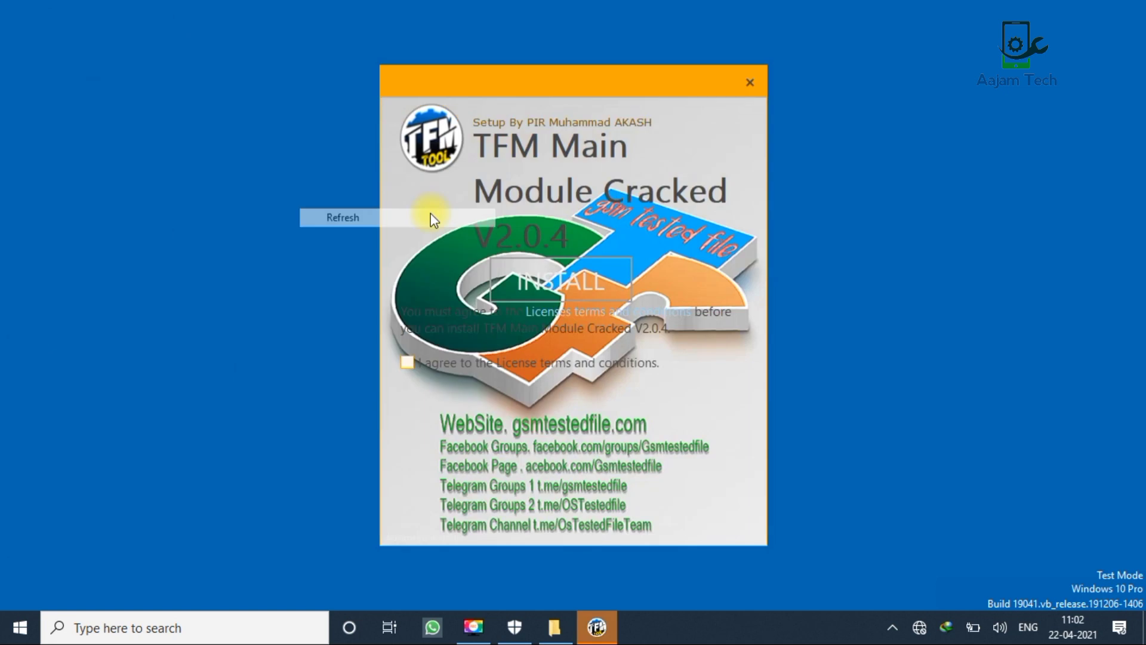
- Agree to the license terms, install TFM Main Module Cracked V2.0.4, and finish the setup
click(415, 360)
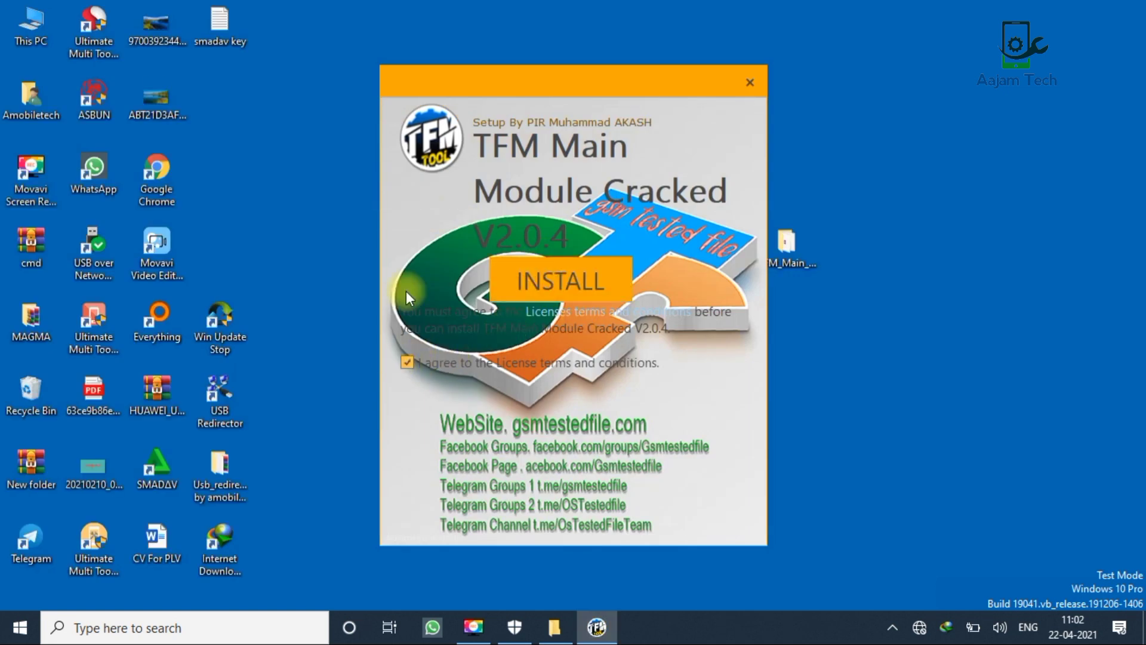
click(586, 278)
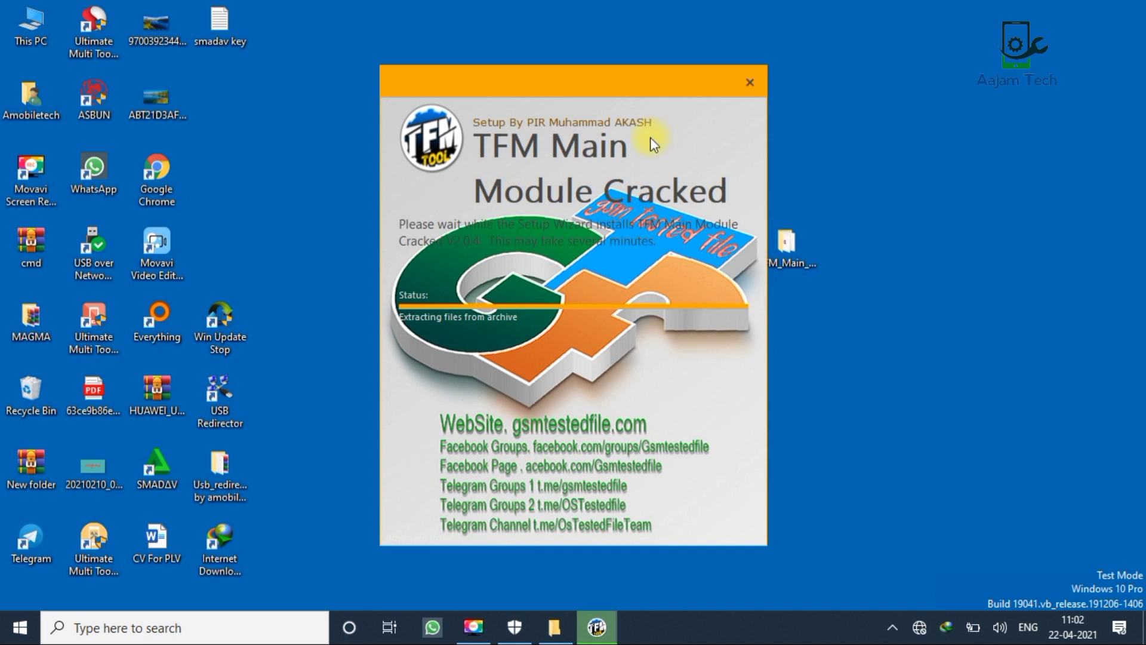
mouse_move(658, 113)
mouse_down()
mouse_move(528, 117)
mouse_move(671, 108)
mouse_up()
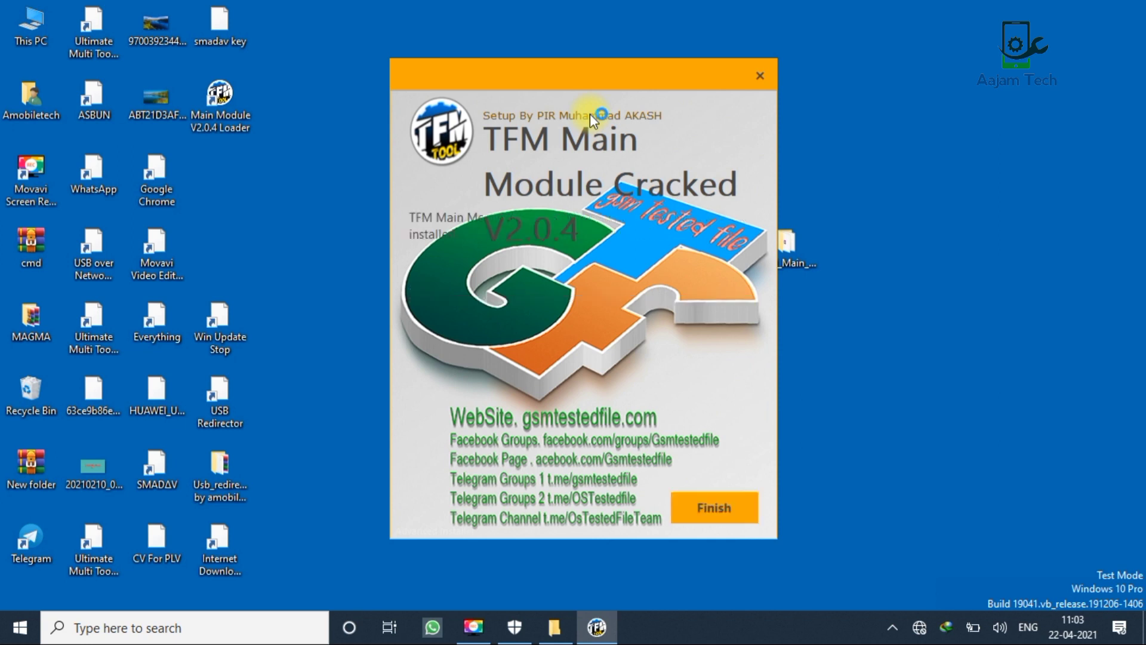
click(703, 499)
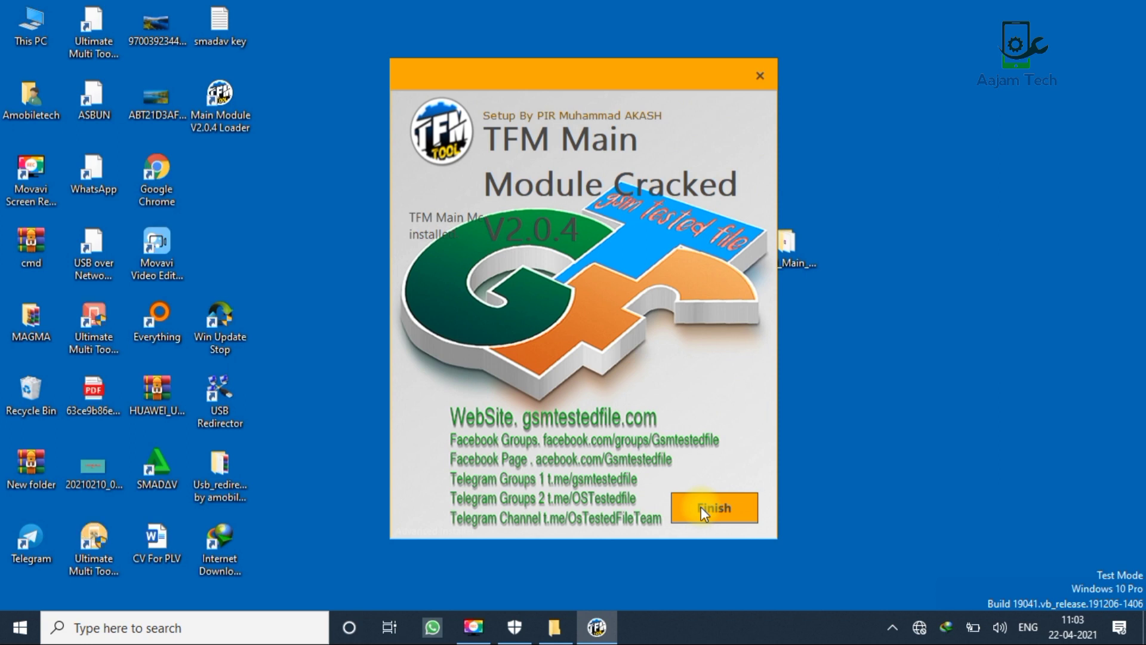
click(691, 521)
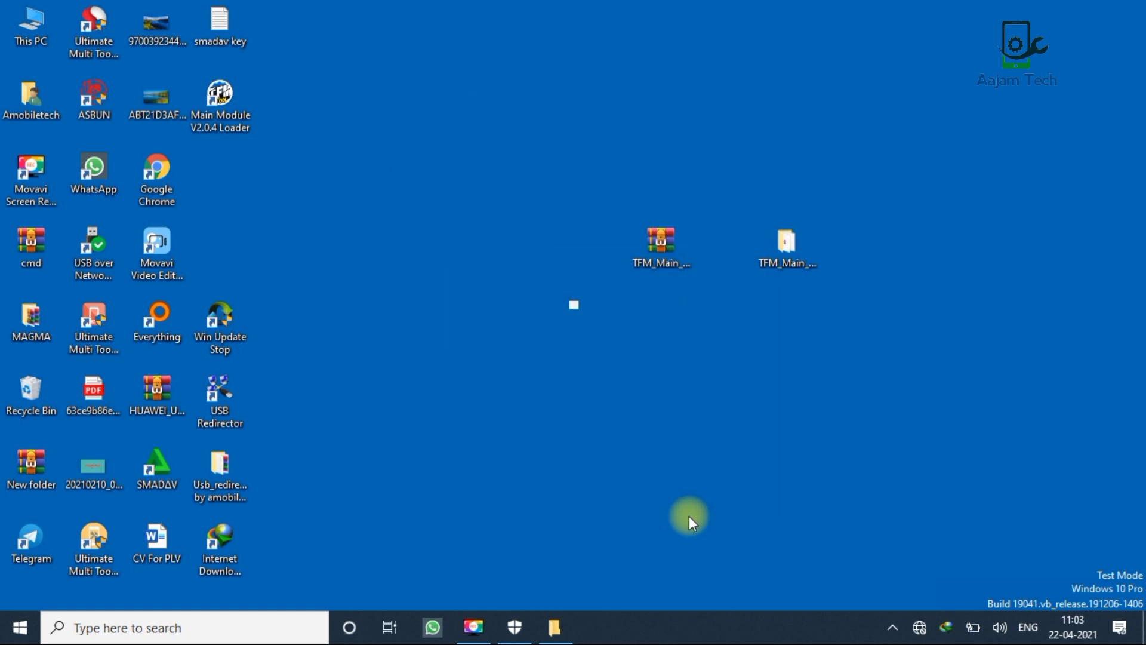
- Run the Main Module V2.0.4 Loader desktop shortcut as administrator, allow its changes, and dismiss the Loader message
right_click(725, 388)
click(666, 166)
click(250, 98)
right_click(249, 98)
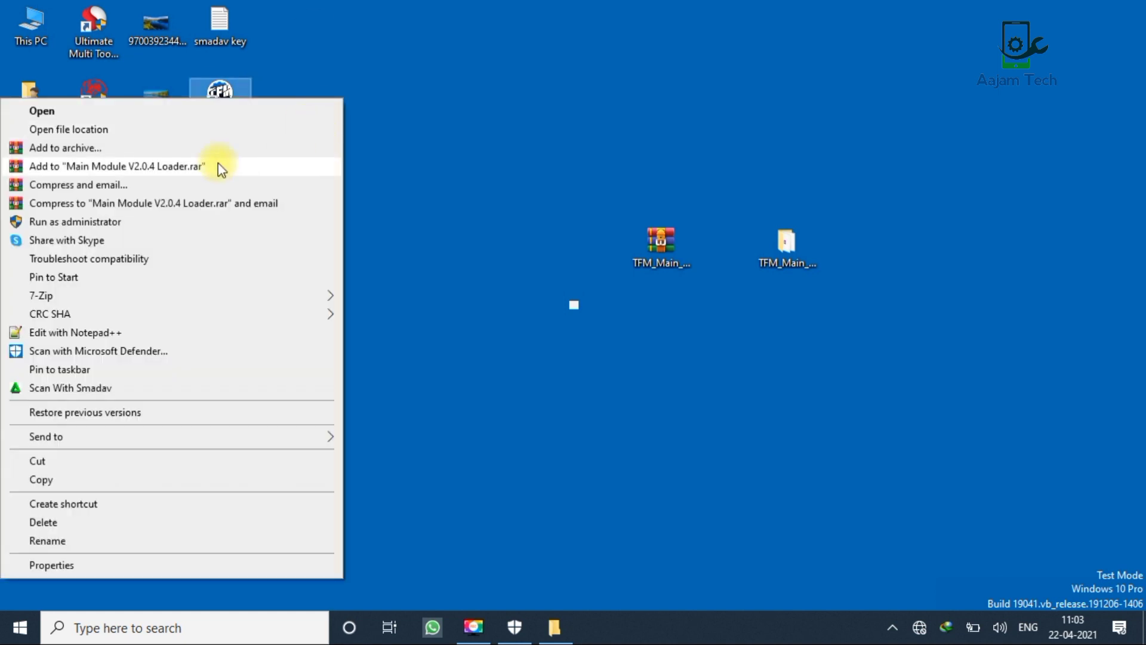
click(169, 221)
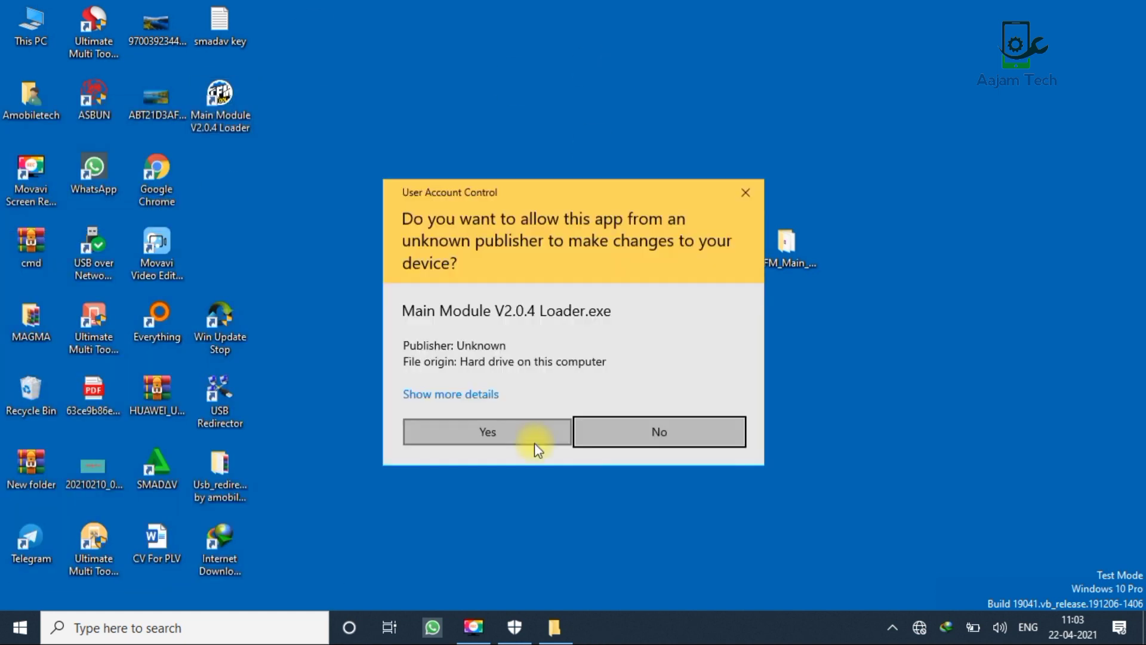
click(517, 424)
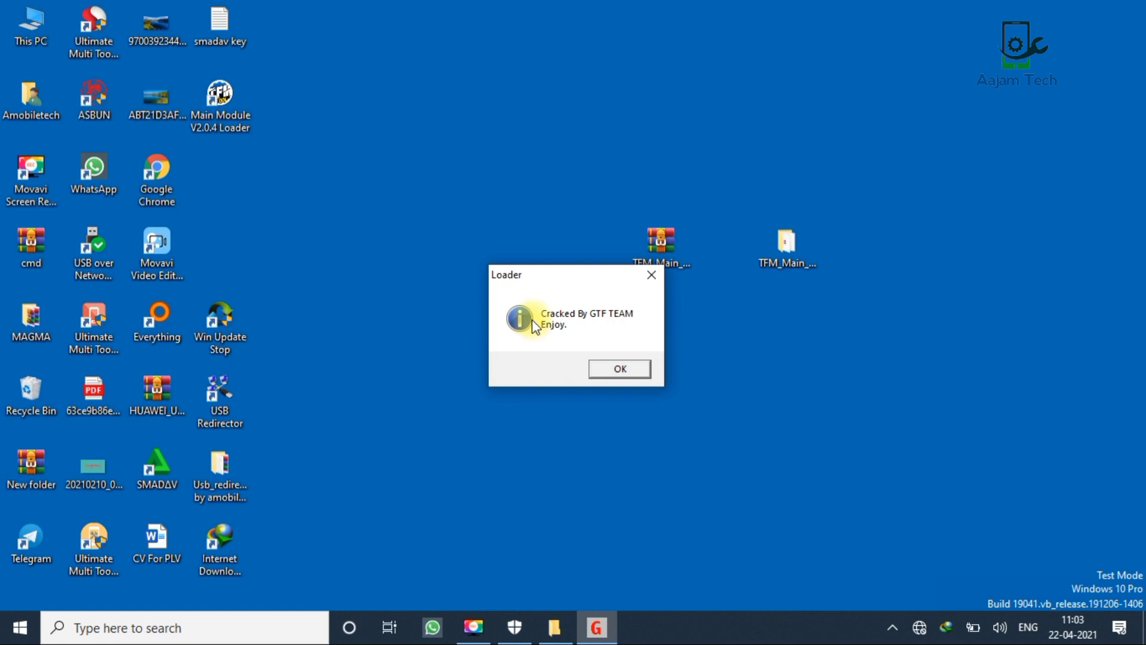
click(607, 371)
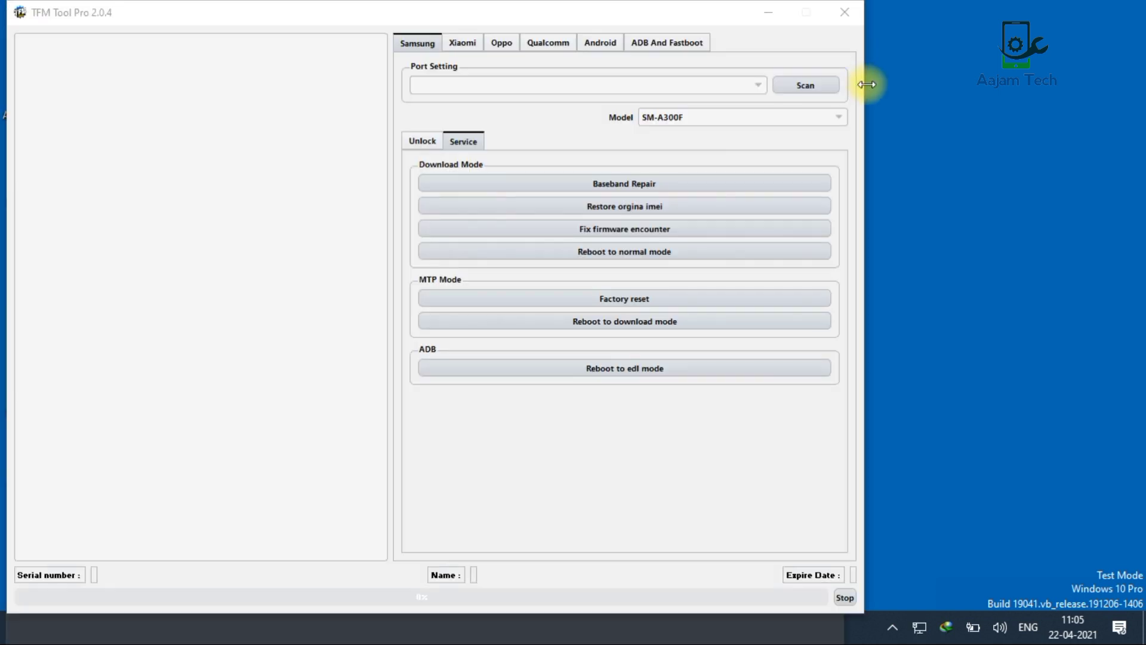
- Narrow the TFM Tool Pro 2.0.4 window and close the other window behind it
drag(865, 84, 739, 77)
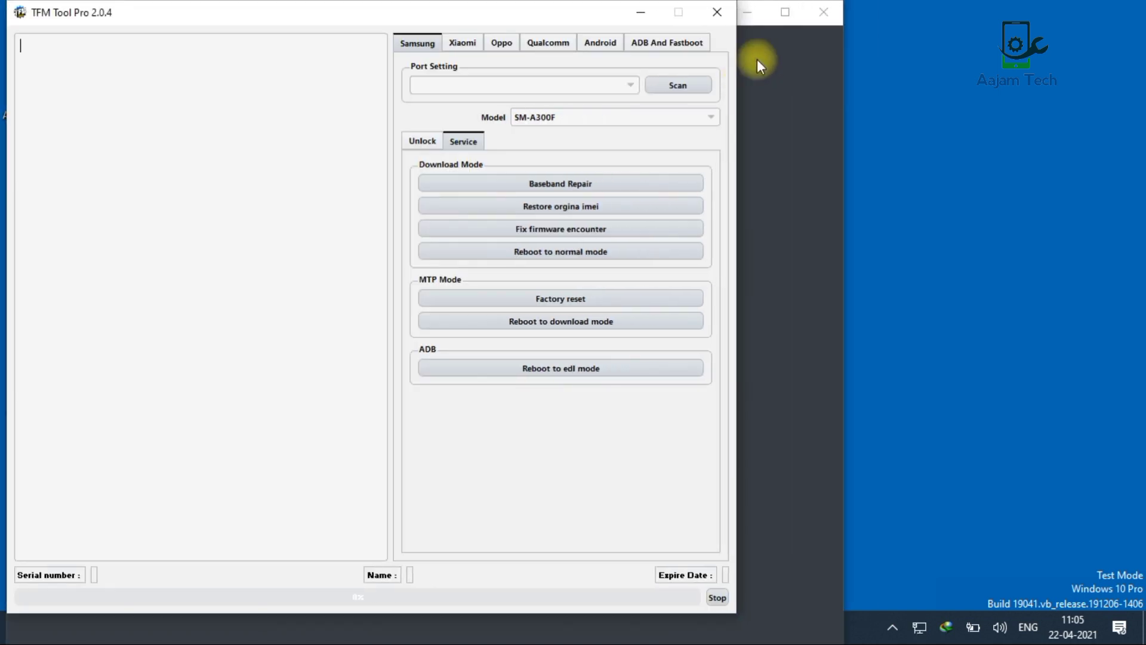
click(825, 14)
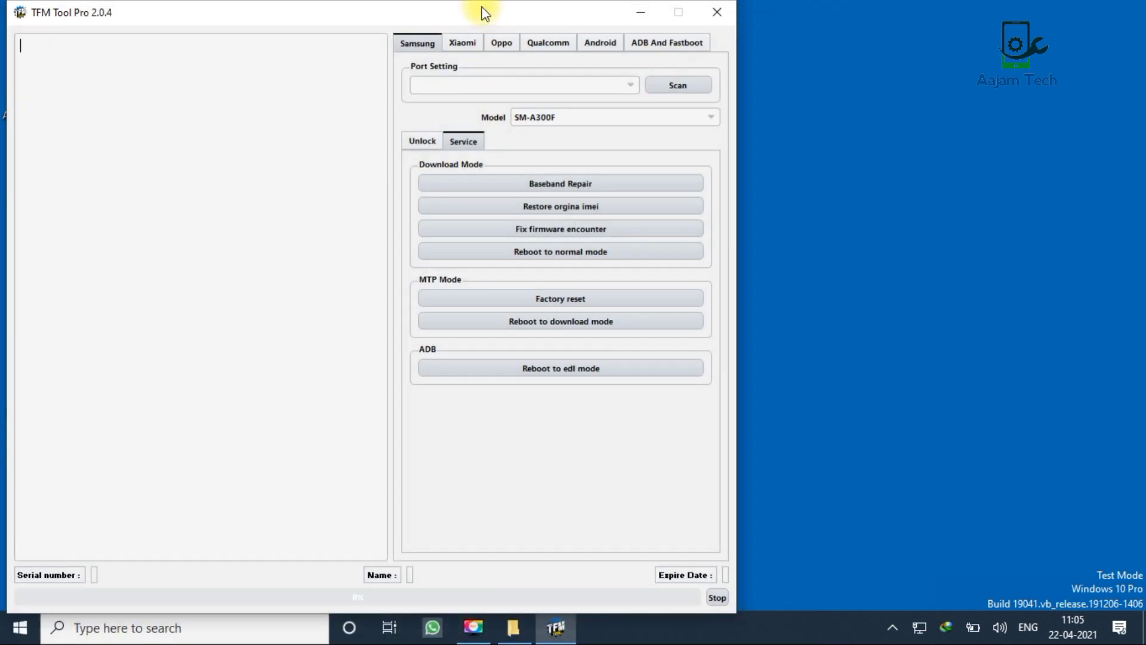
- Move the TFM Tool Pro window towards the middle of the desktop and browse the supported Samsung models without changing the selection
drag(485, 13, 729, 29)
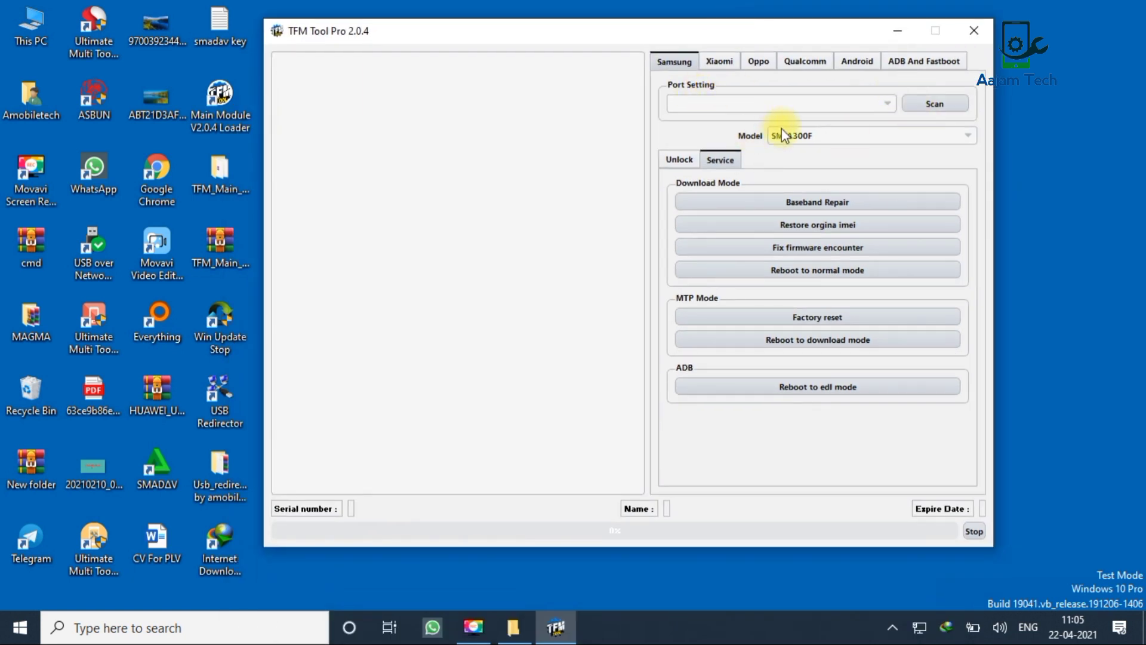
click(973, 139)
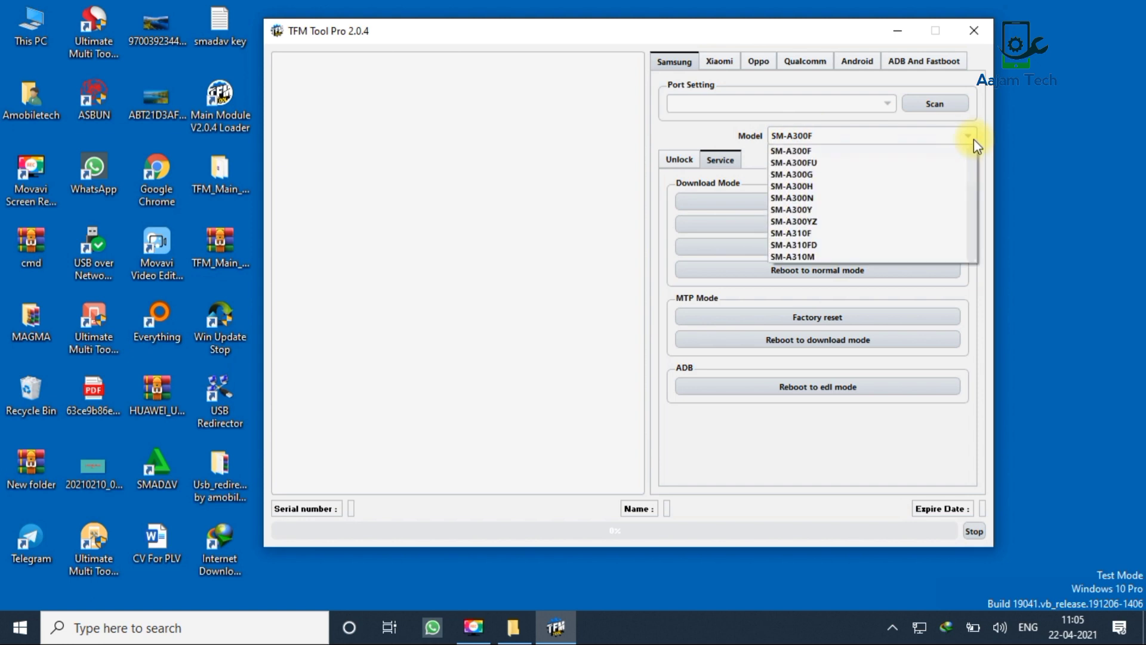
click(972, 138)
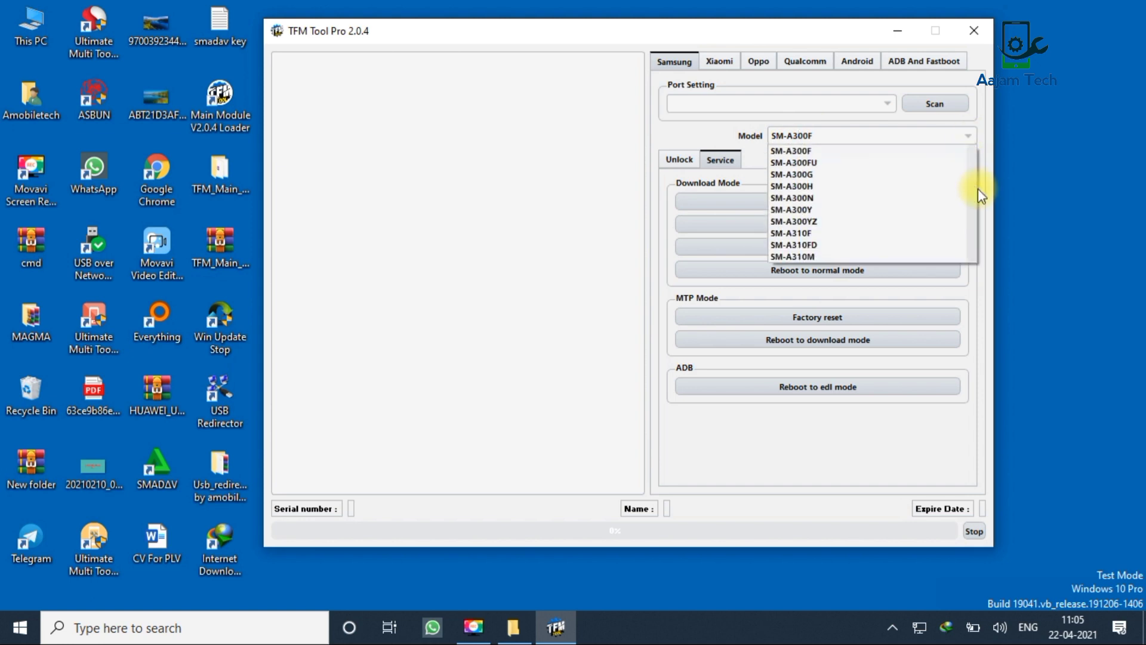
drag(972, 170, 973, 249)
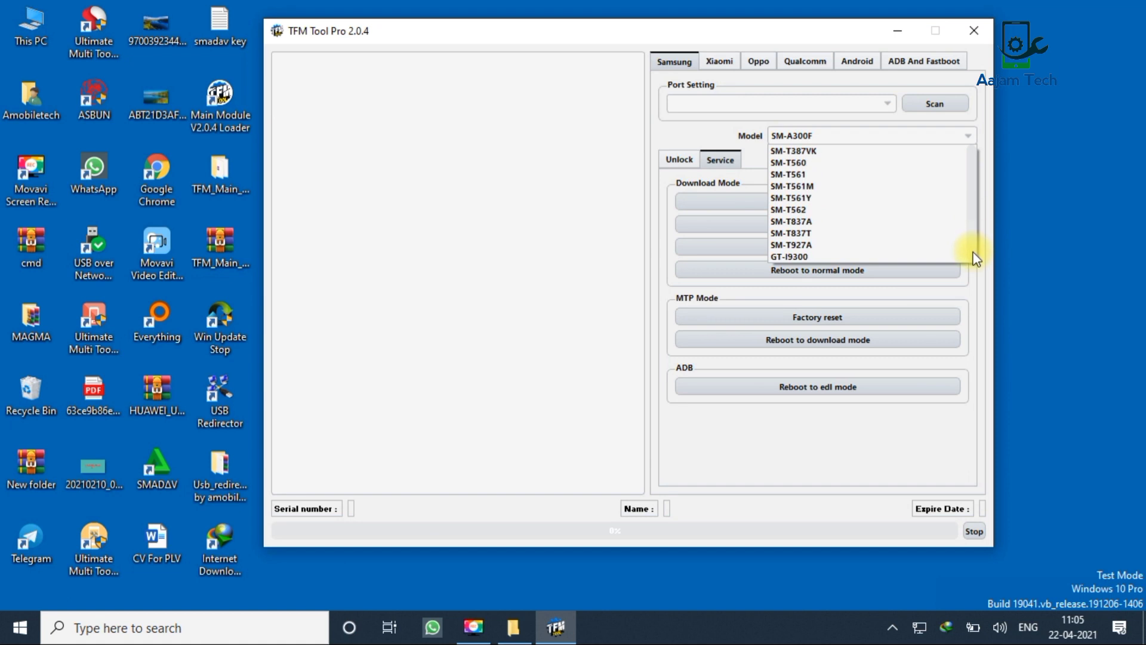
click(687, 128)
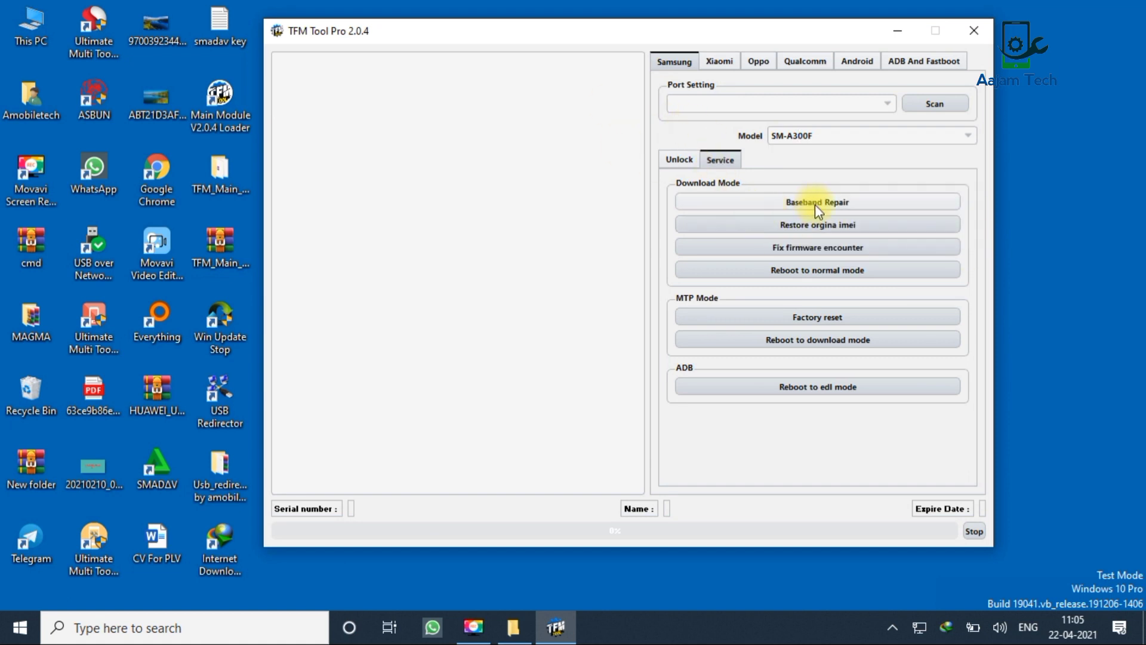
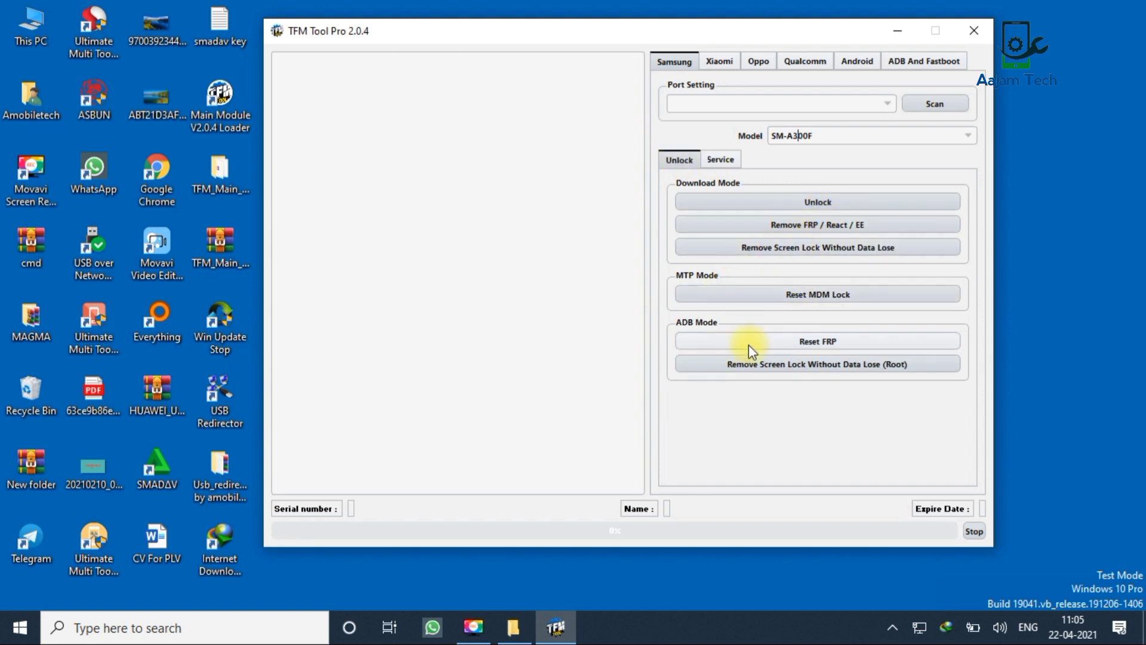
- Examine the operations offered for Xiaomi, Oppo, Qualcomm and Android devices
click(718, 58)
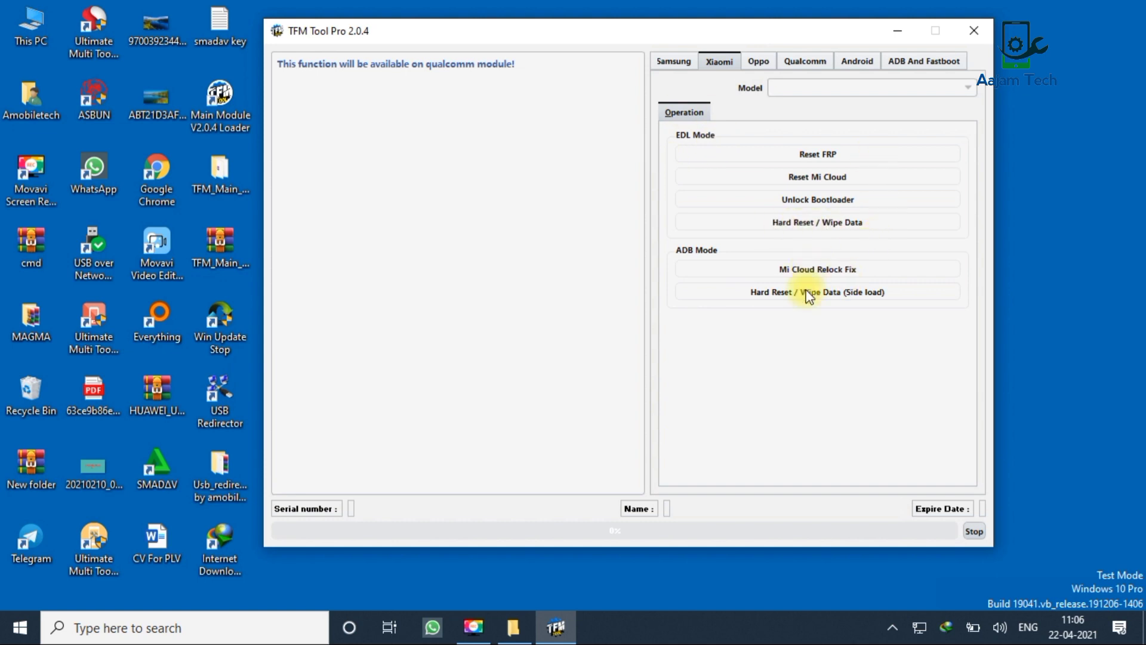
click(756, 58)
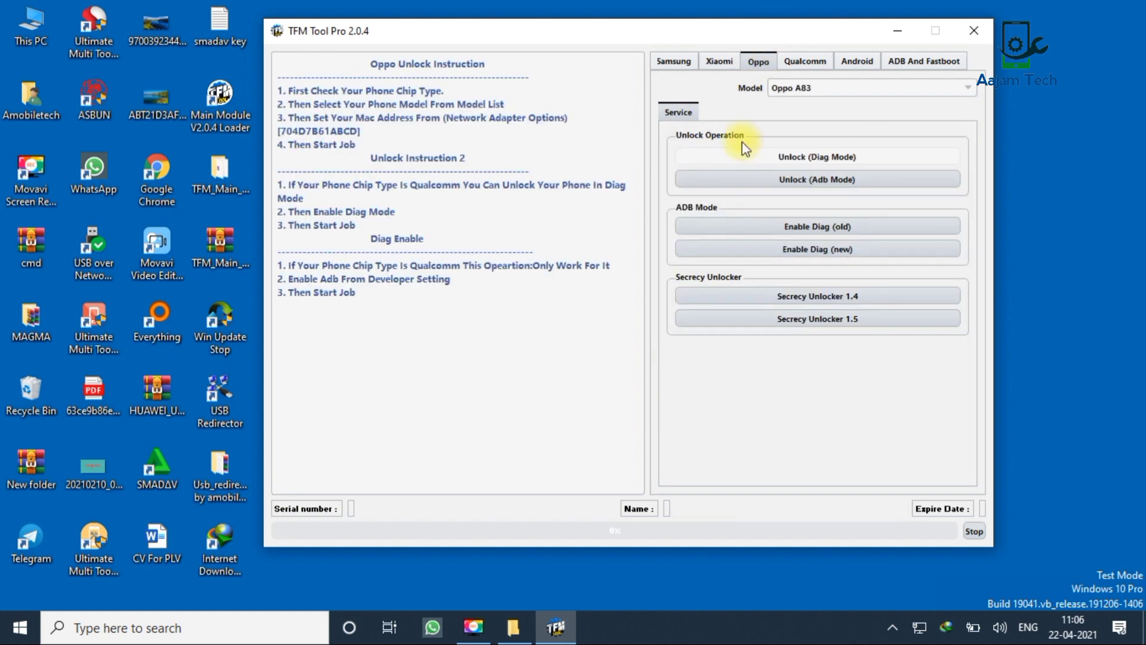
click(805, 59)
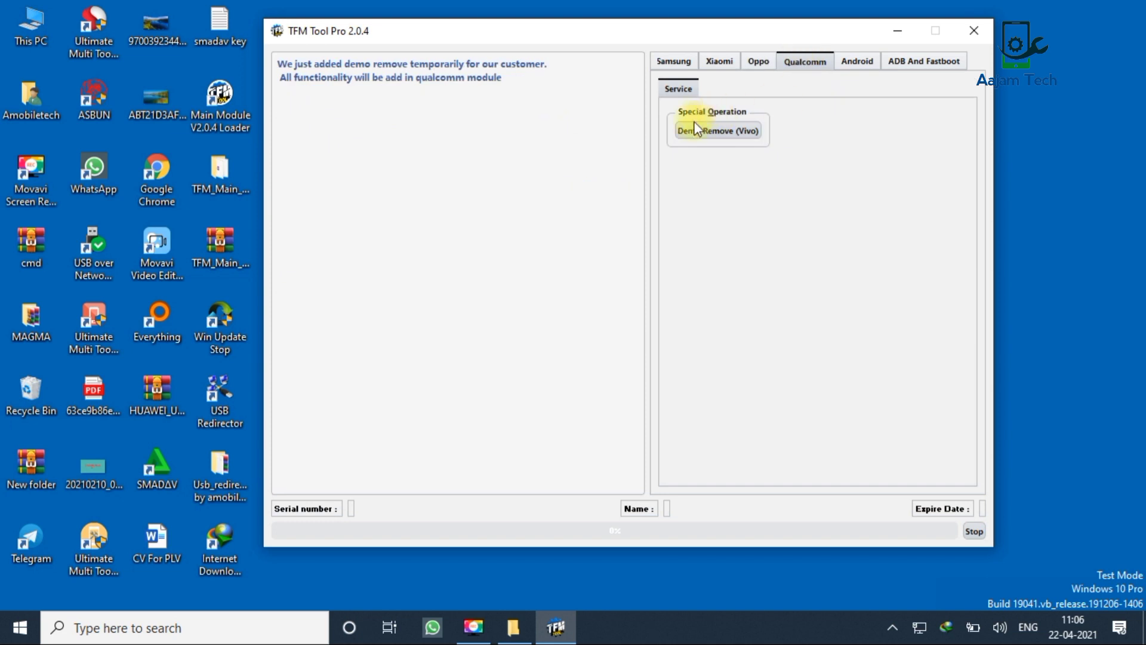
click(848, 62)
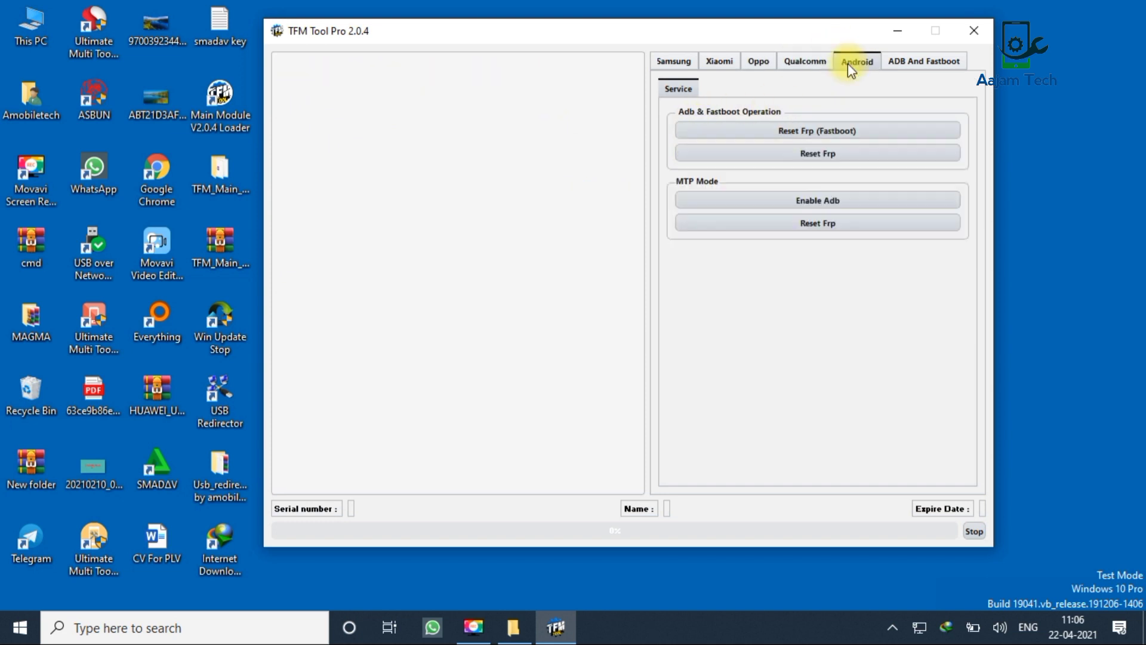
- Review the ADB info and operations, Sideload Flasher and Apps Installer functions, and close TFM Tool Pro
click(898, 59)
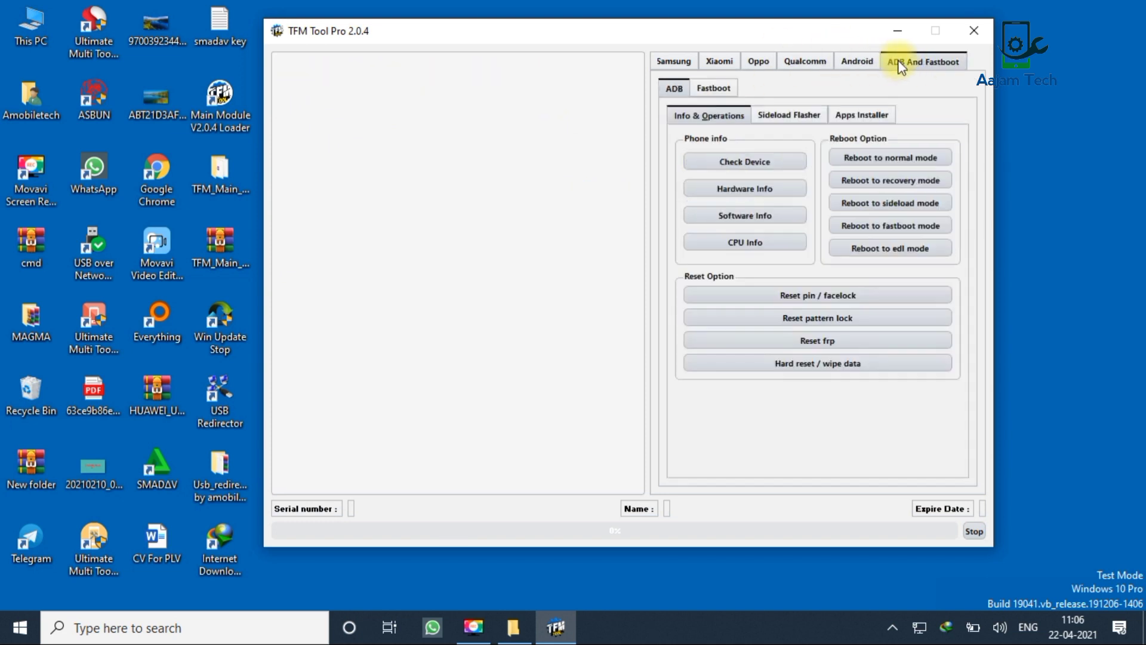
click(794, 110)
click(869, 114)
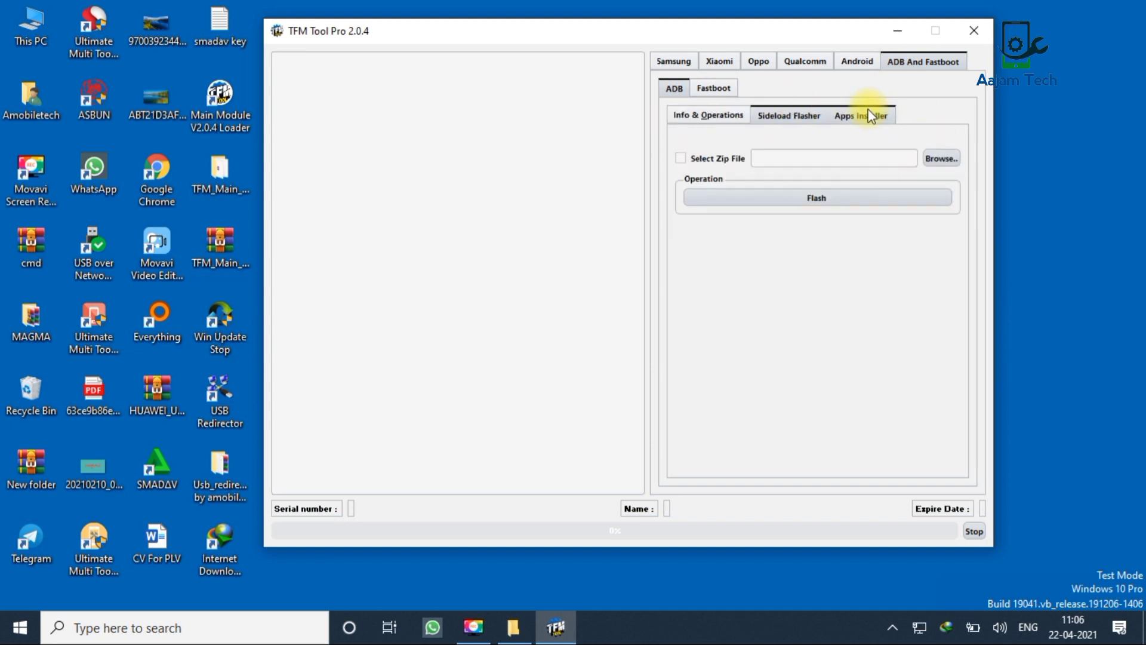
click(820, 120)
click(732, 123)
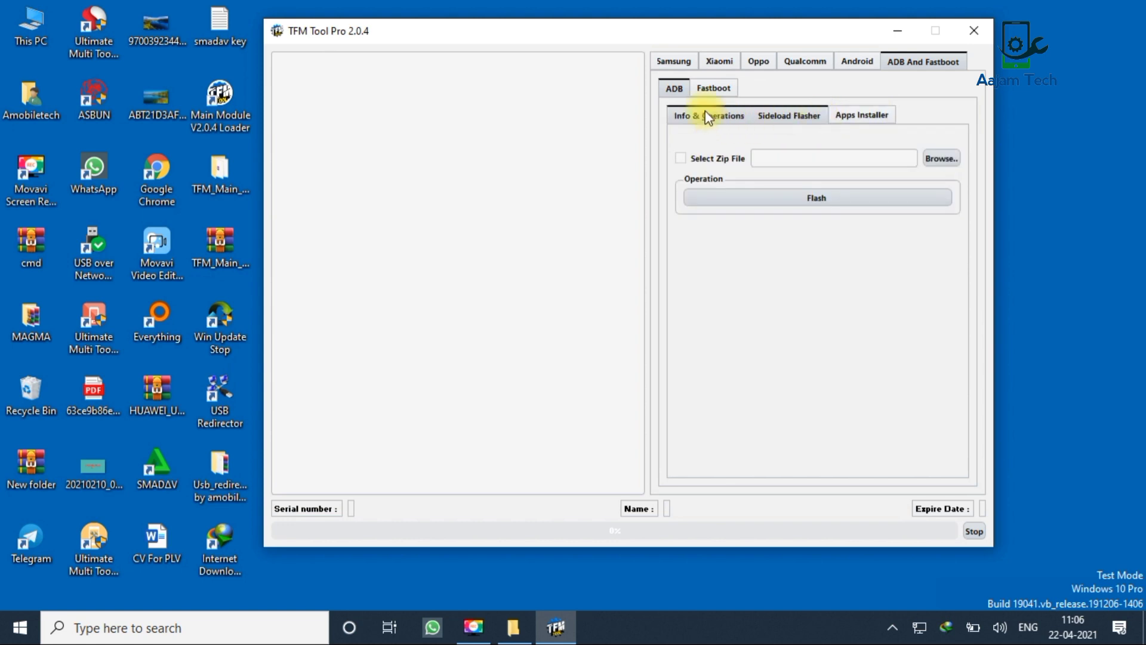
click(707, 118)
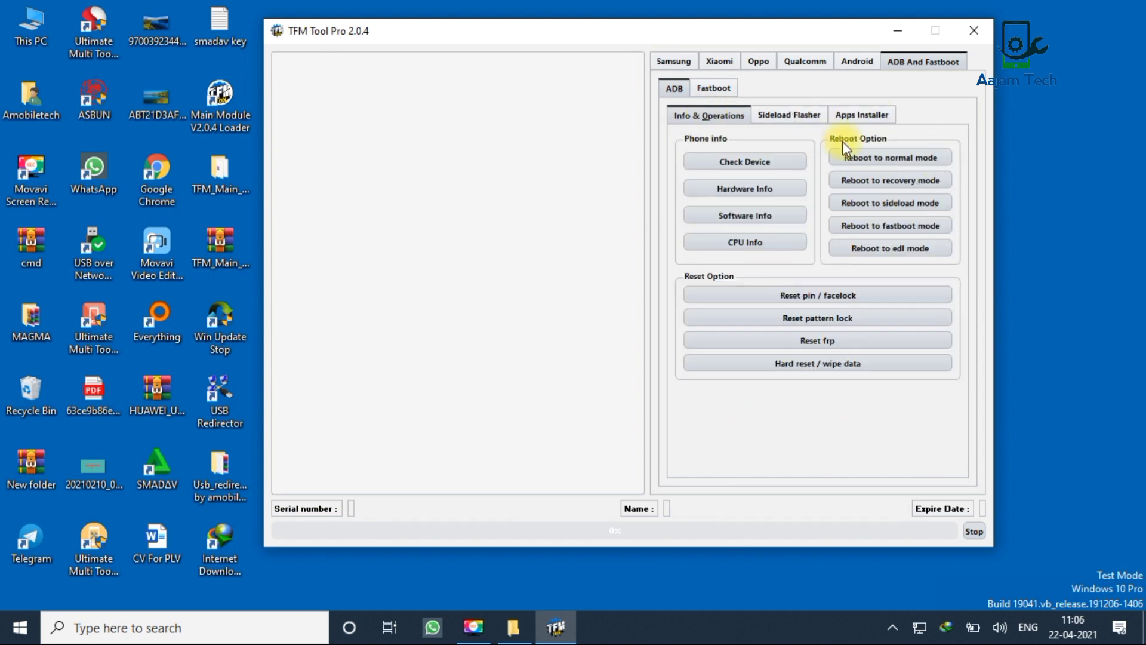
click(974, 30)
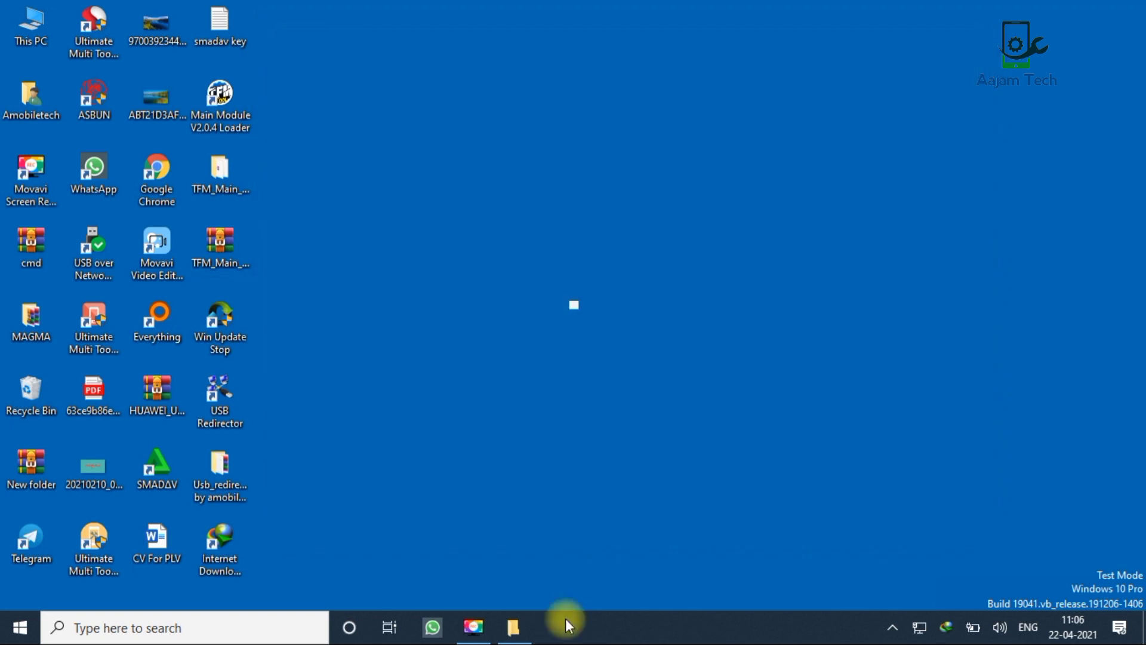